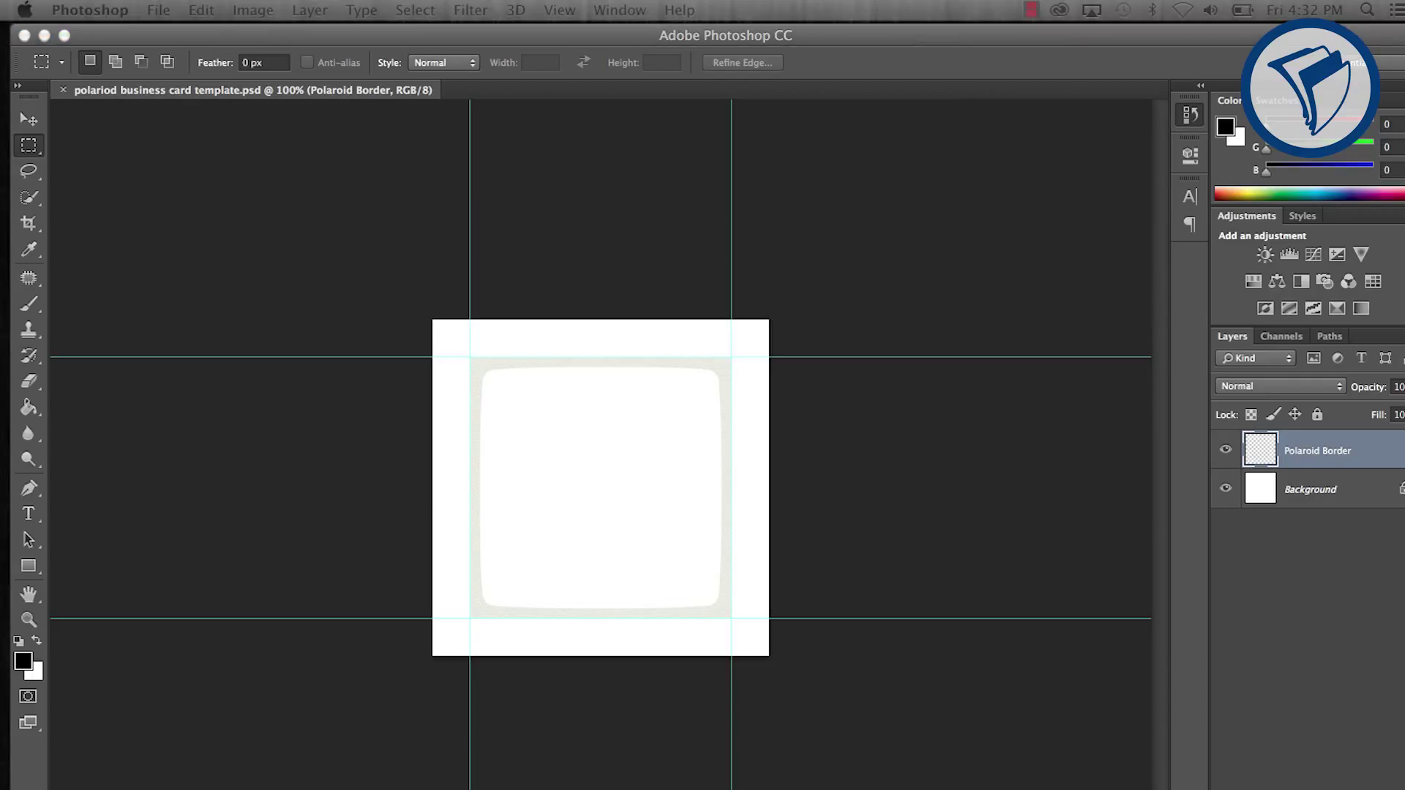
Place IMG_6908 beneath the Polaroid Border layer and scale it to fill the frame.
{"action": "left_click_drag", "start_coordinate": [475, 663], "coordinate": [567, 458]}
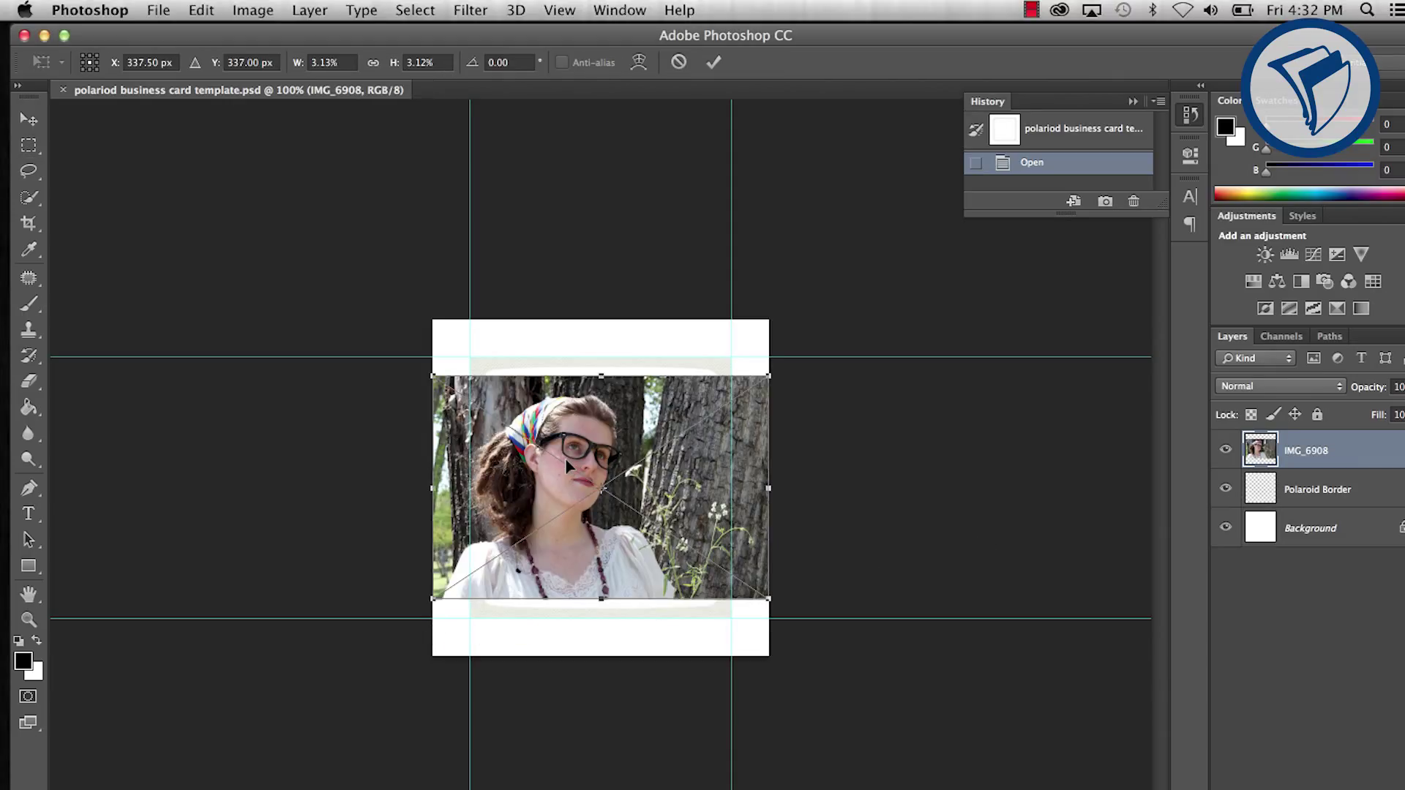
{"action": "left_click_drag", "start_coordinate": [1302, 455], "coordinate": [1290, 500]}
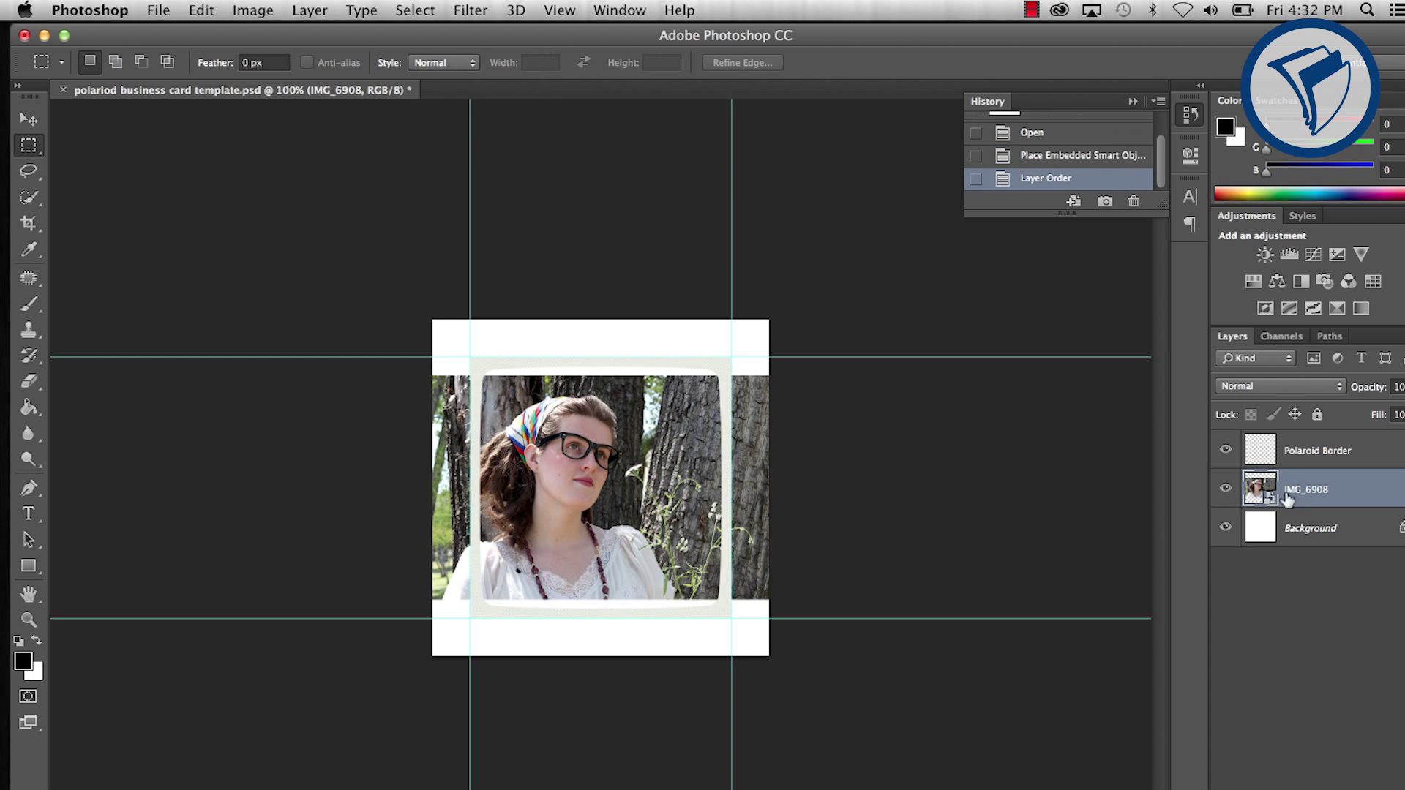
{"action": "key", "text": "v"}
{"action": "left_click_drag", "start_coordinate": [621, 477], "coordinate": [630, 474]}
{"action": "key", "text": "ctrl+t"}
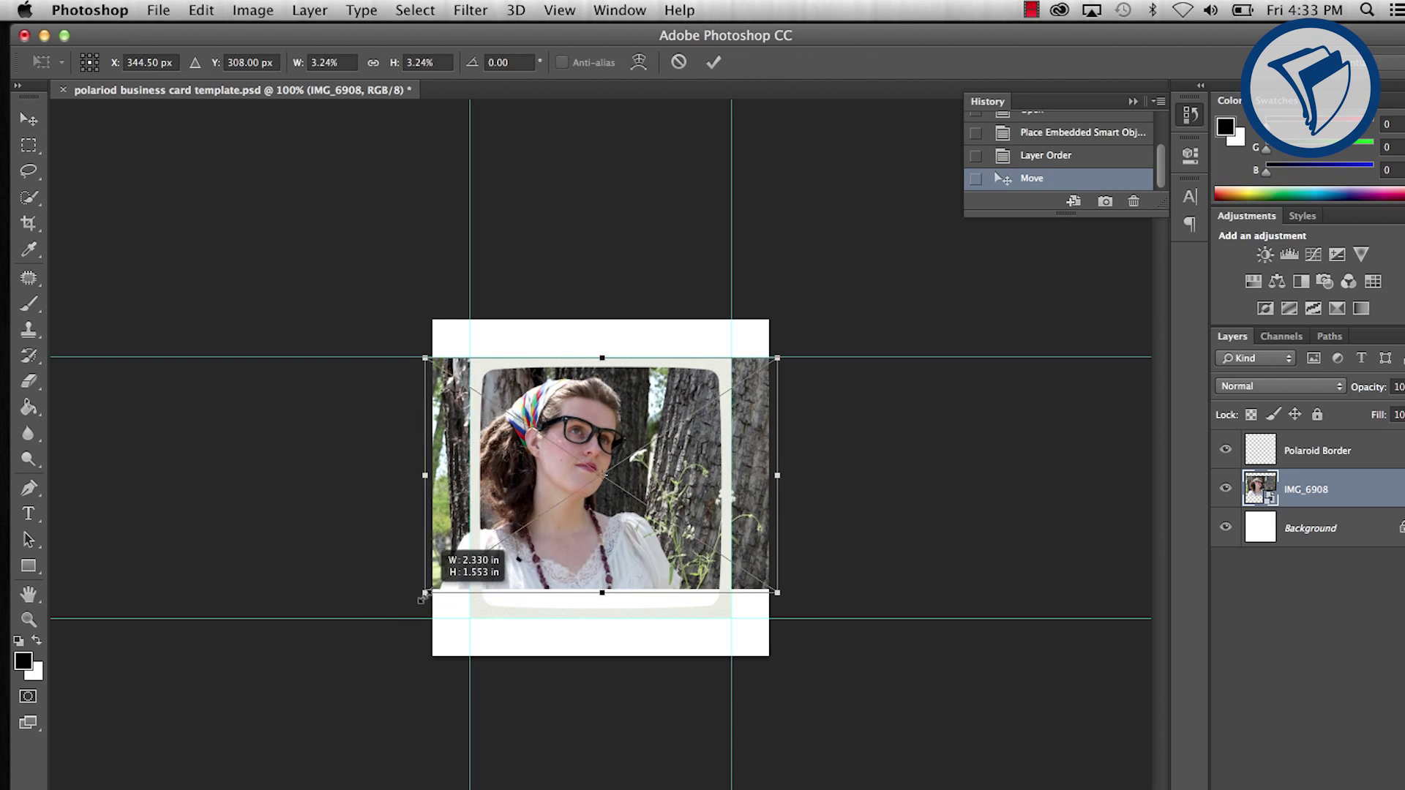
{"action": "left_click_drag", "start_coordinate": [426, 596], "coordinate": [383, 618]}
{"action": "left_click_drag", "start_coordinate": [523, 559], "coordinate": [556, 559]}
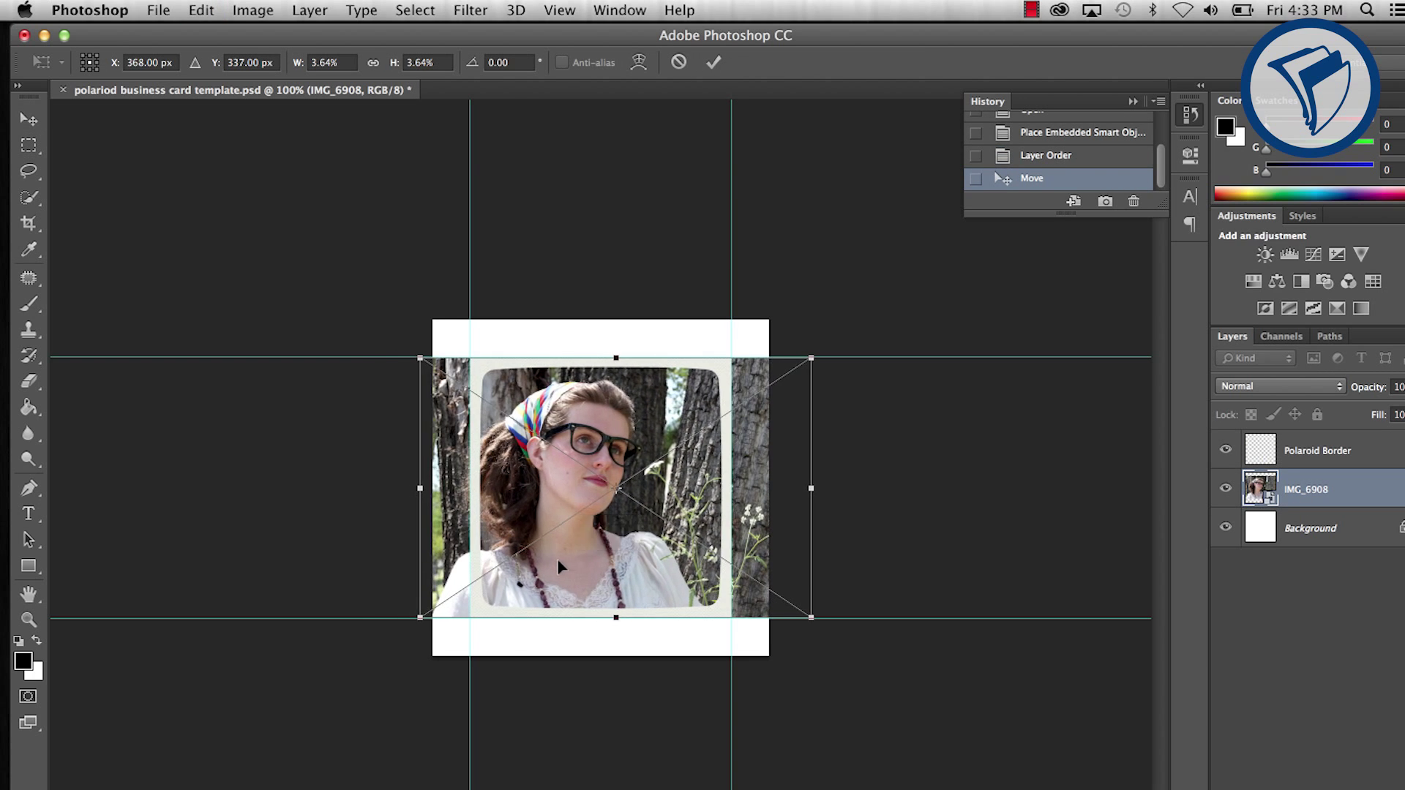
{"action": "key", "text": "Return"}
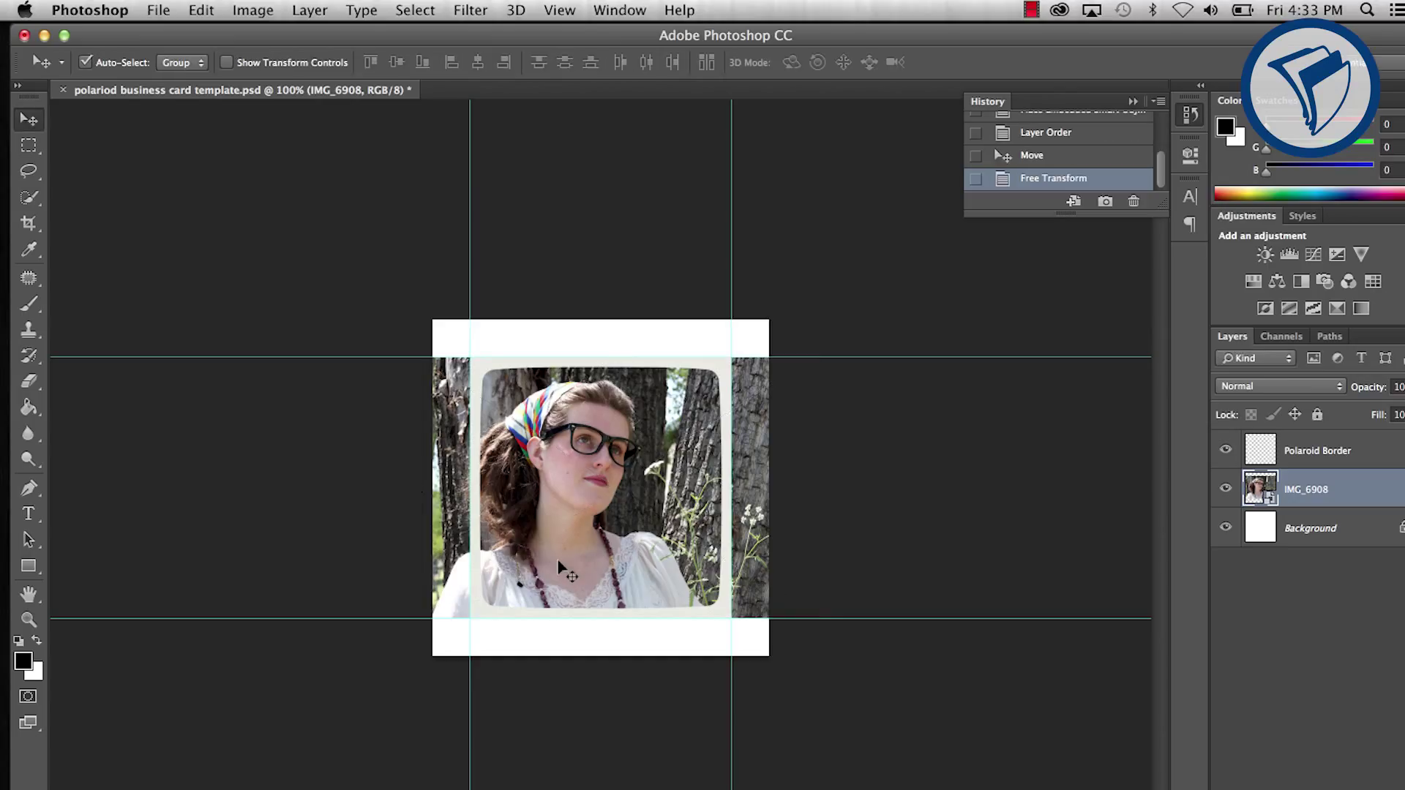
Mask the photo to the rectangle between the four guides.
{"action": "left_click", "coordinate": [30, 150]}
{"action": "left_click_drag", "start_coordinate": [470, 357], "coordinate": [733, 619]}
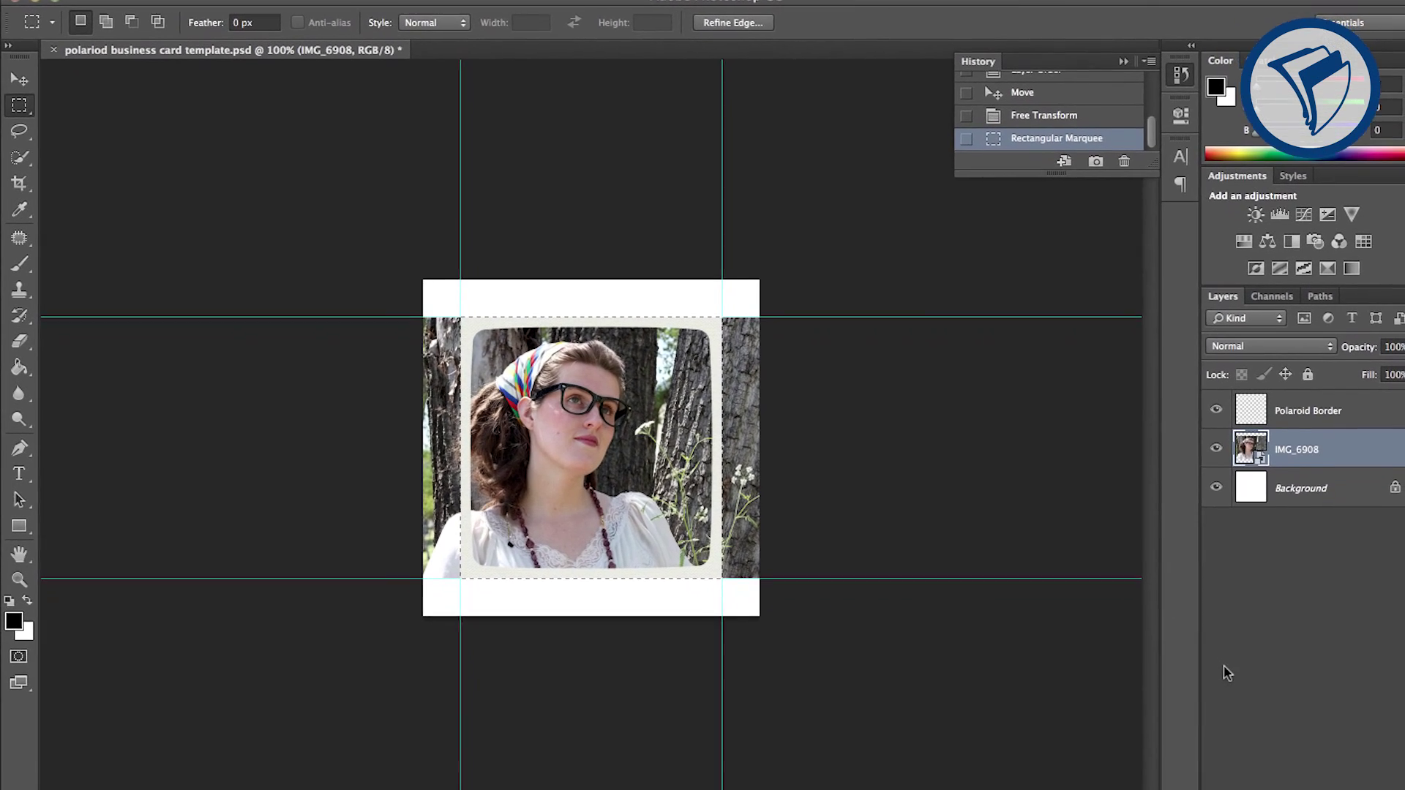
{"action": "left_click", "coordinate": [1276, 781]}
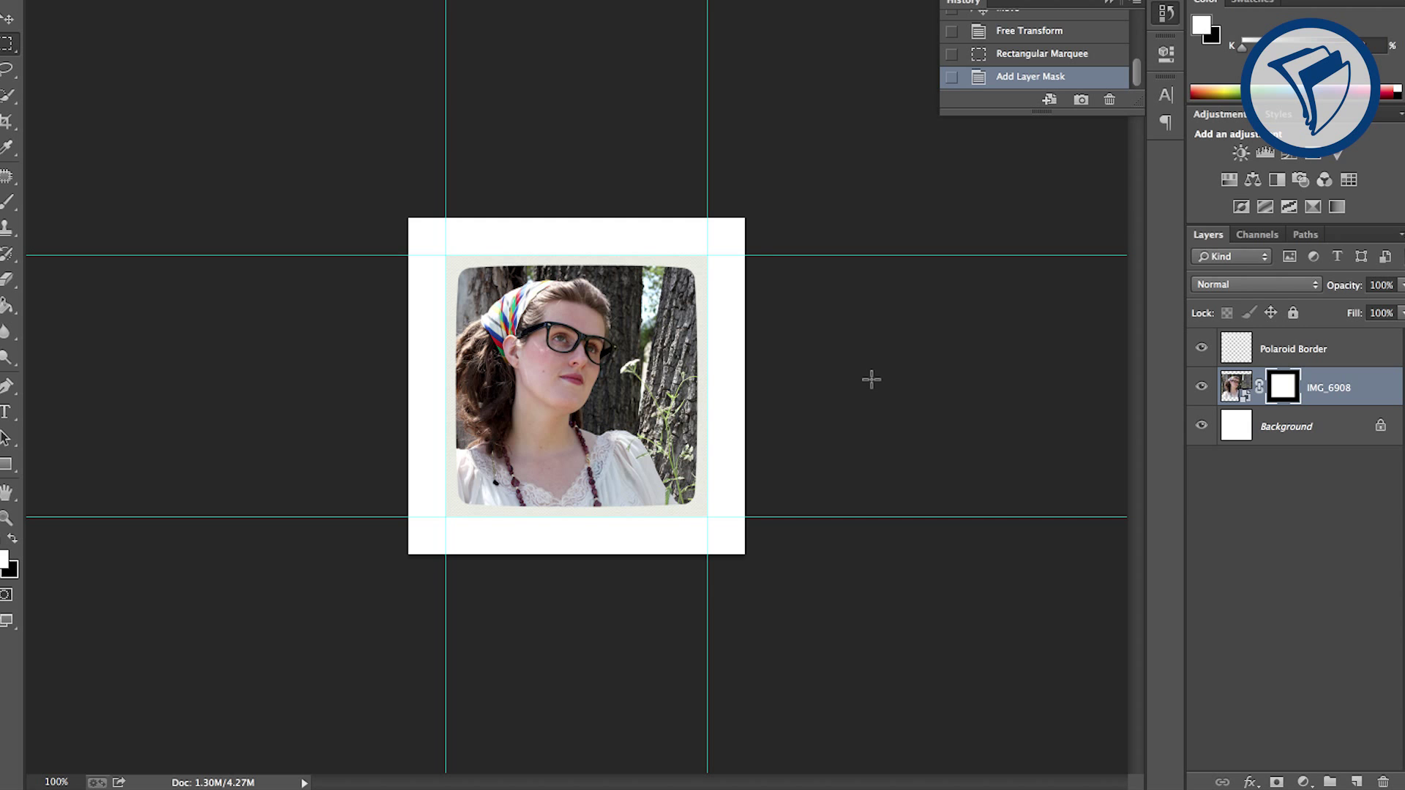
{"action": "left_click", "coordinate": [463, 6]}
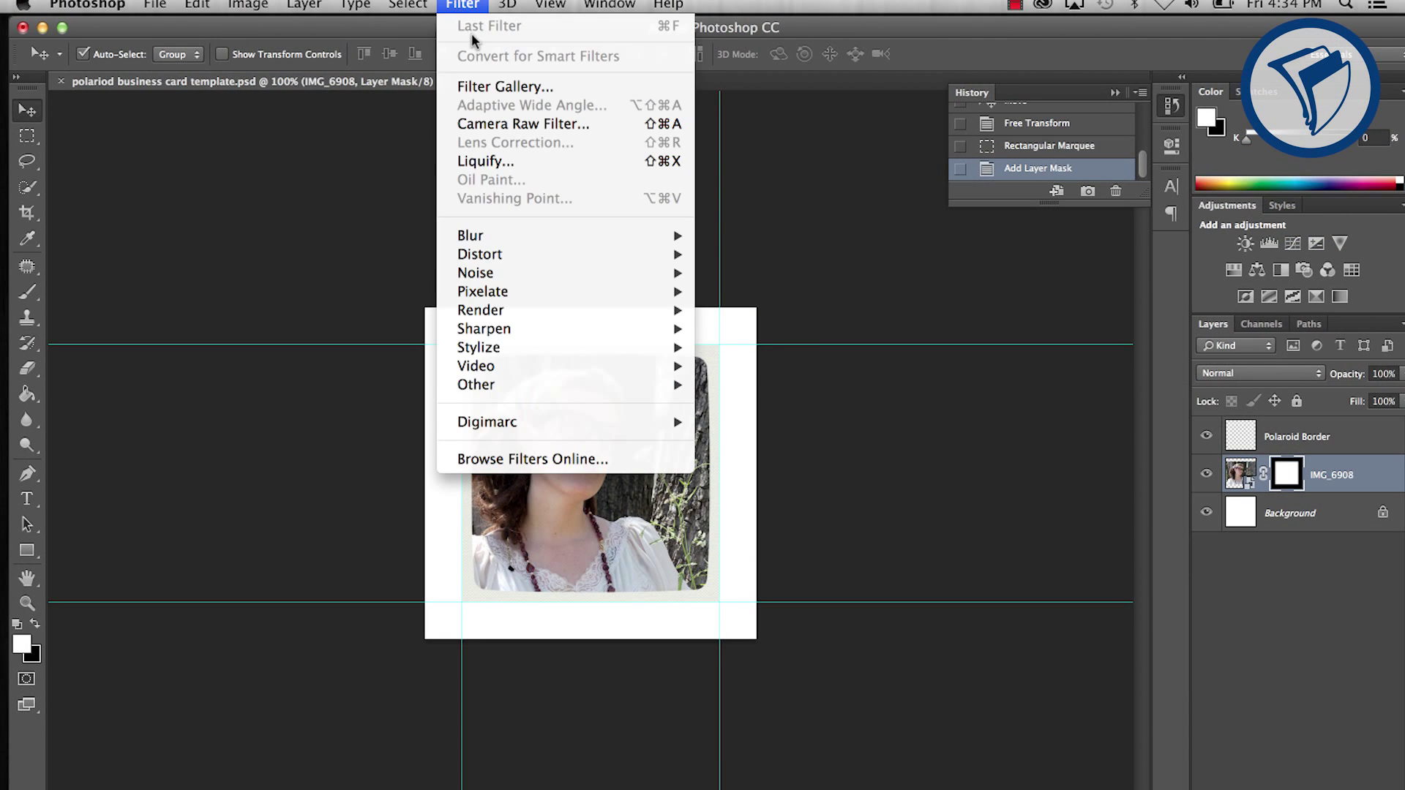
Apply Filter Gallery's Film Grain with Grain 2, Highlight Area 2 and Intensity 1.
{"action": "left_click", "coordinate": [485, 87]}
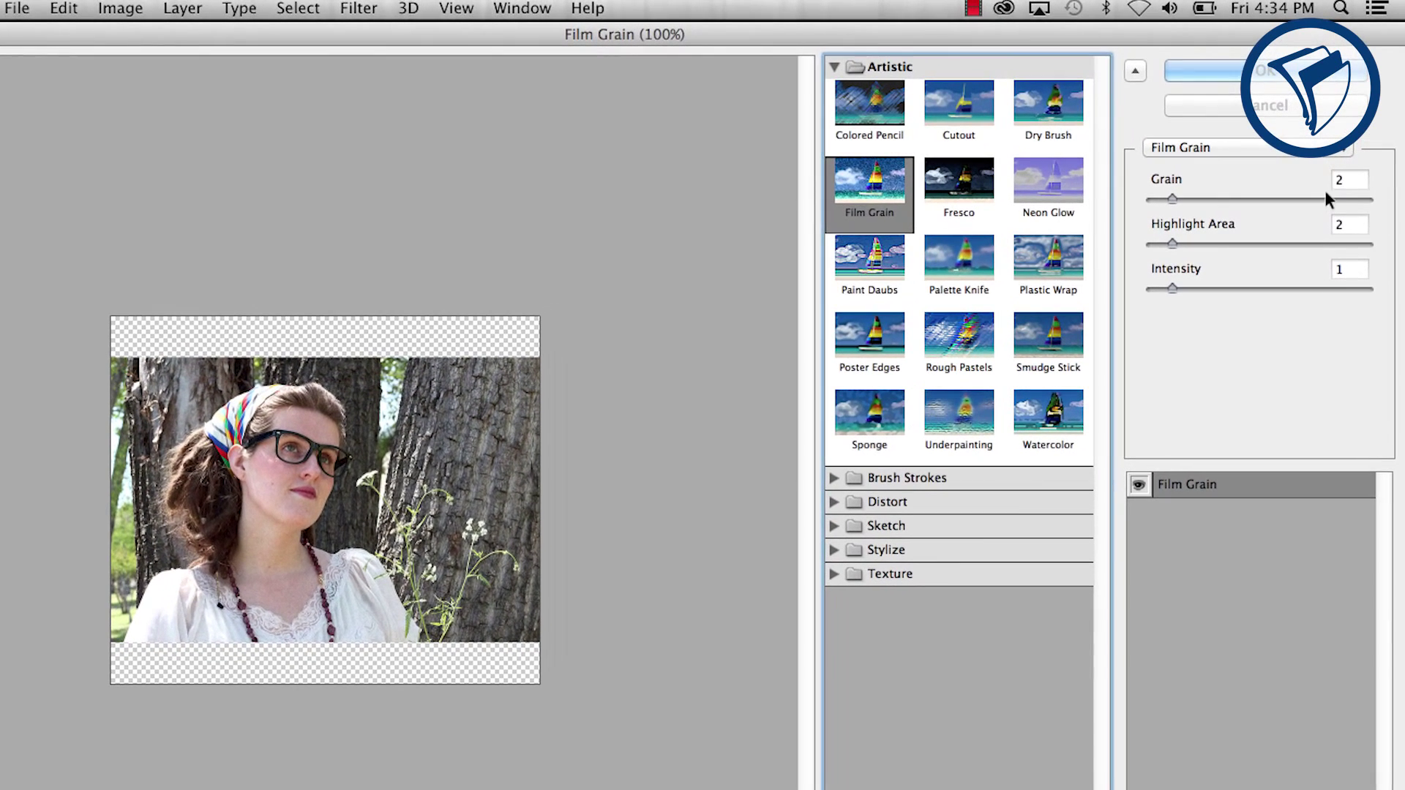
{"action": "left_click", "coordinate": [1347, 160]}
{"action": "left_click", "coordinate": [1343, 223]}
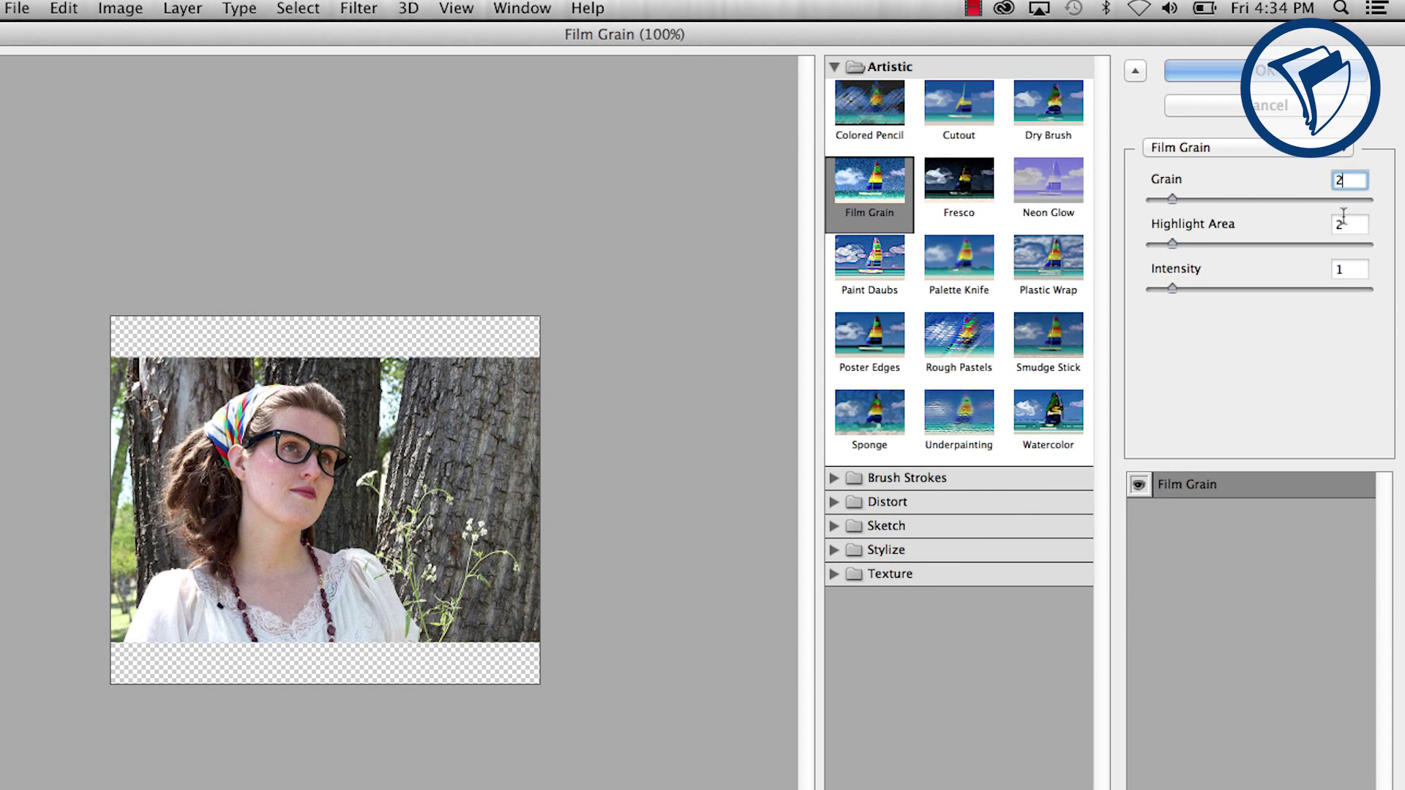
{"action": "left_click", "coordinate": [1344, 271]}
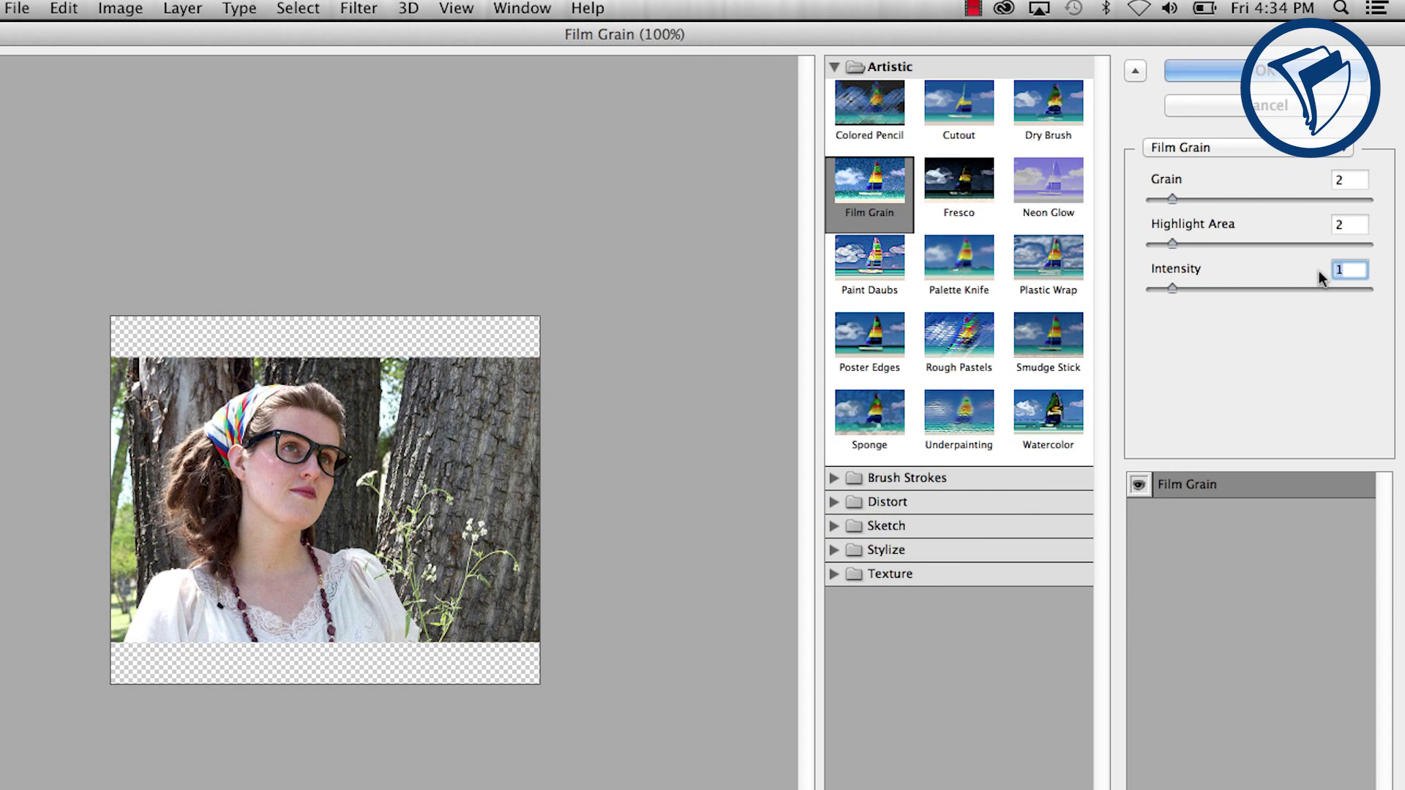
{"action": "key", "text": "Return"}
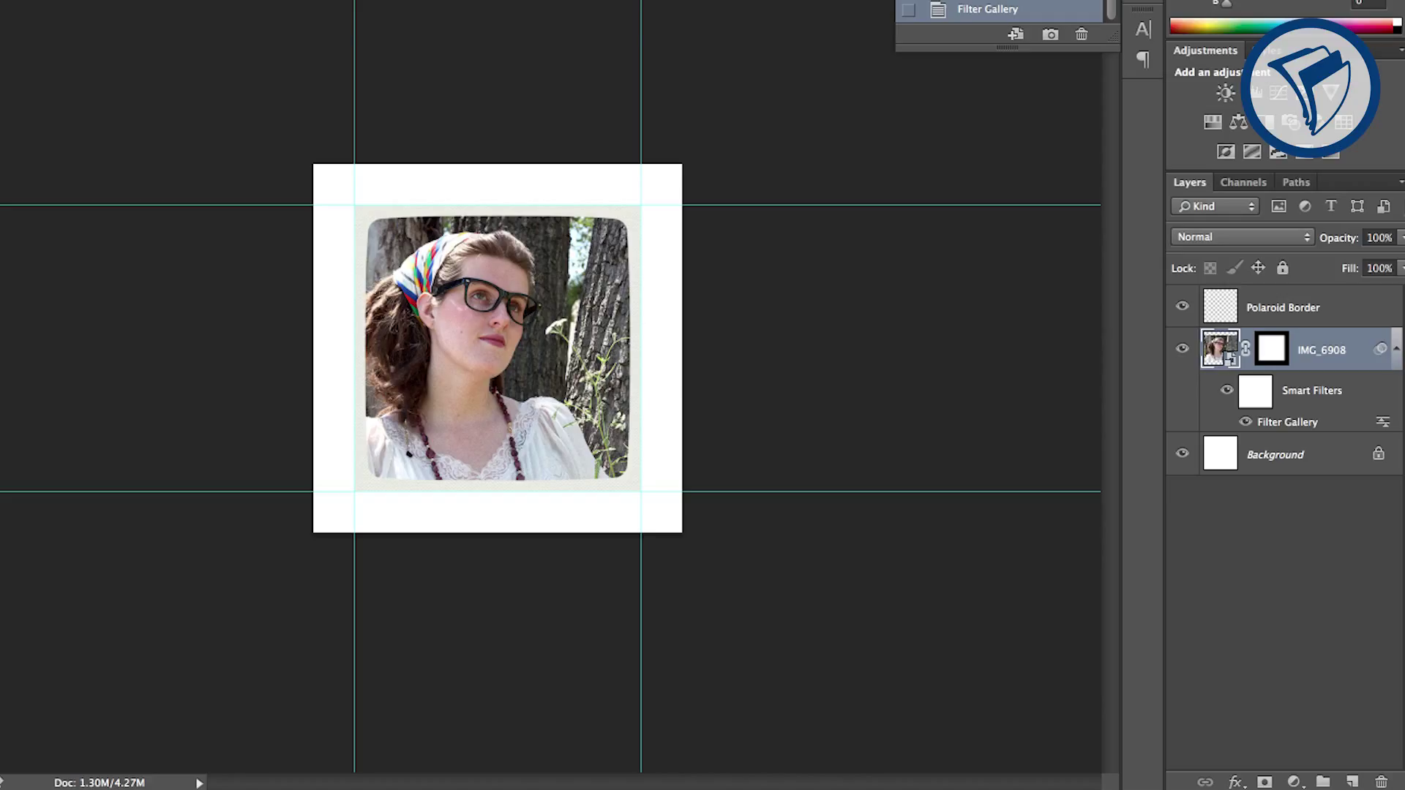
Add a Curves adjustment layer and bow the Red curve up to warm the photo.
{"action": "left_click", "coordinate": [1296, 780]}
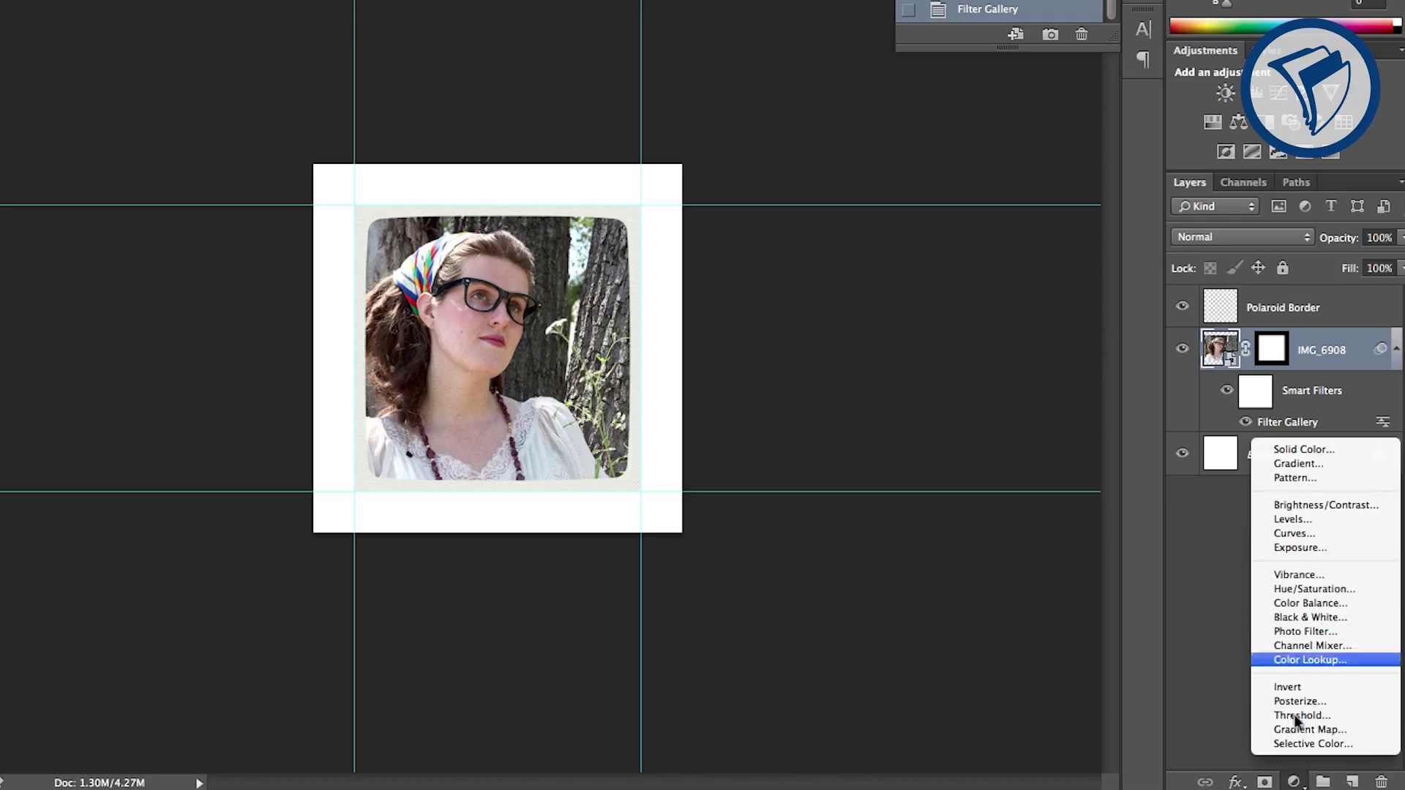
{"action": "left_click", "coordinate": [1289, 534]}
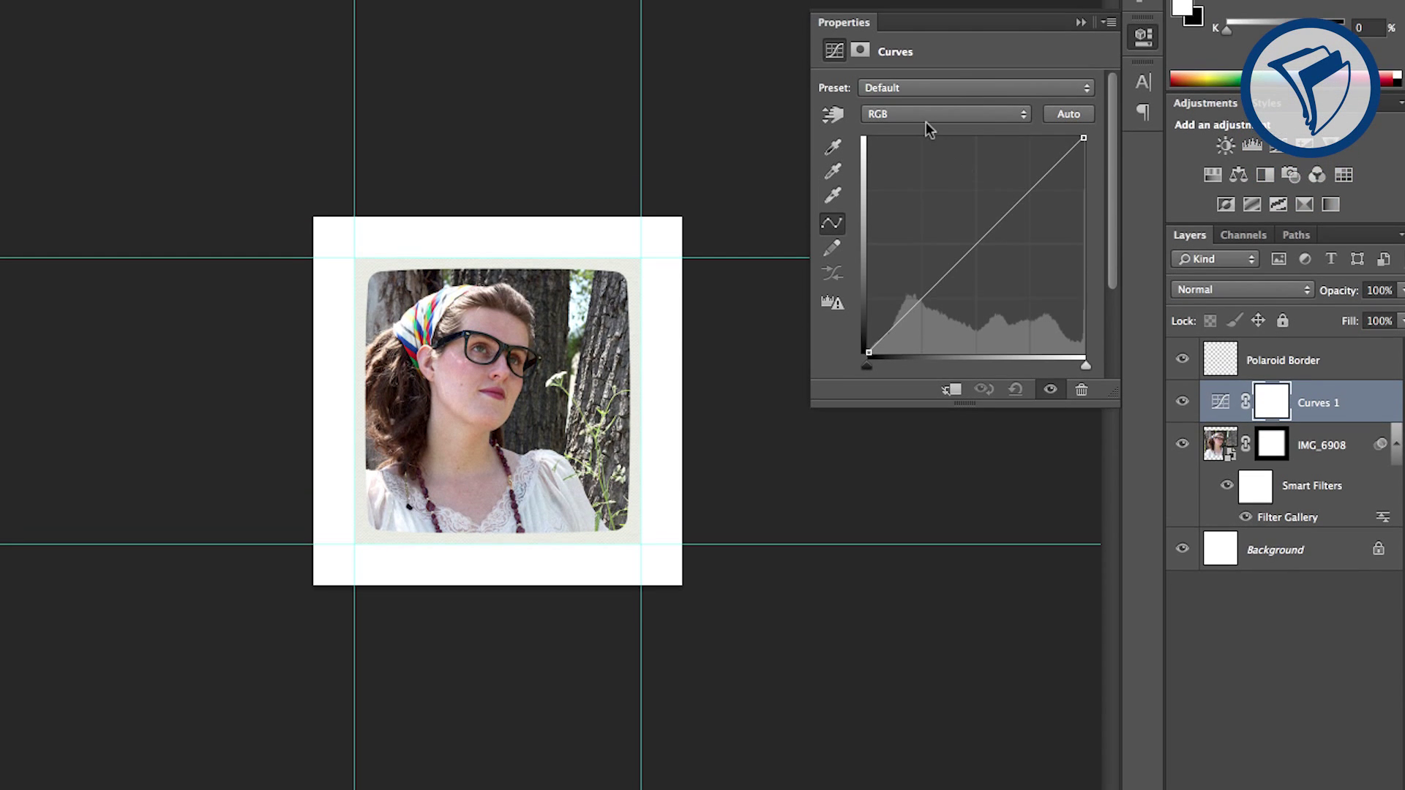
{"action": "left_click", "coordinate": [923, 64]}
{"action": "left_click", "coordinate": [920, 74]}
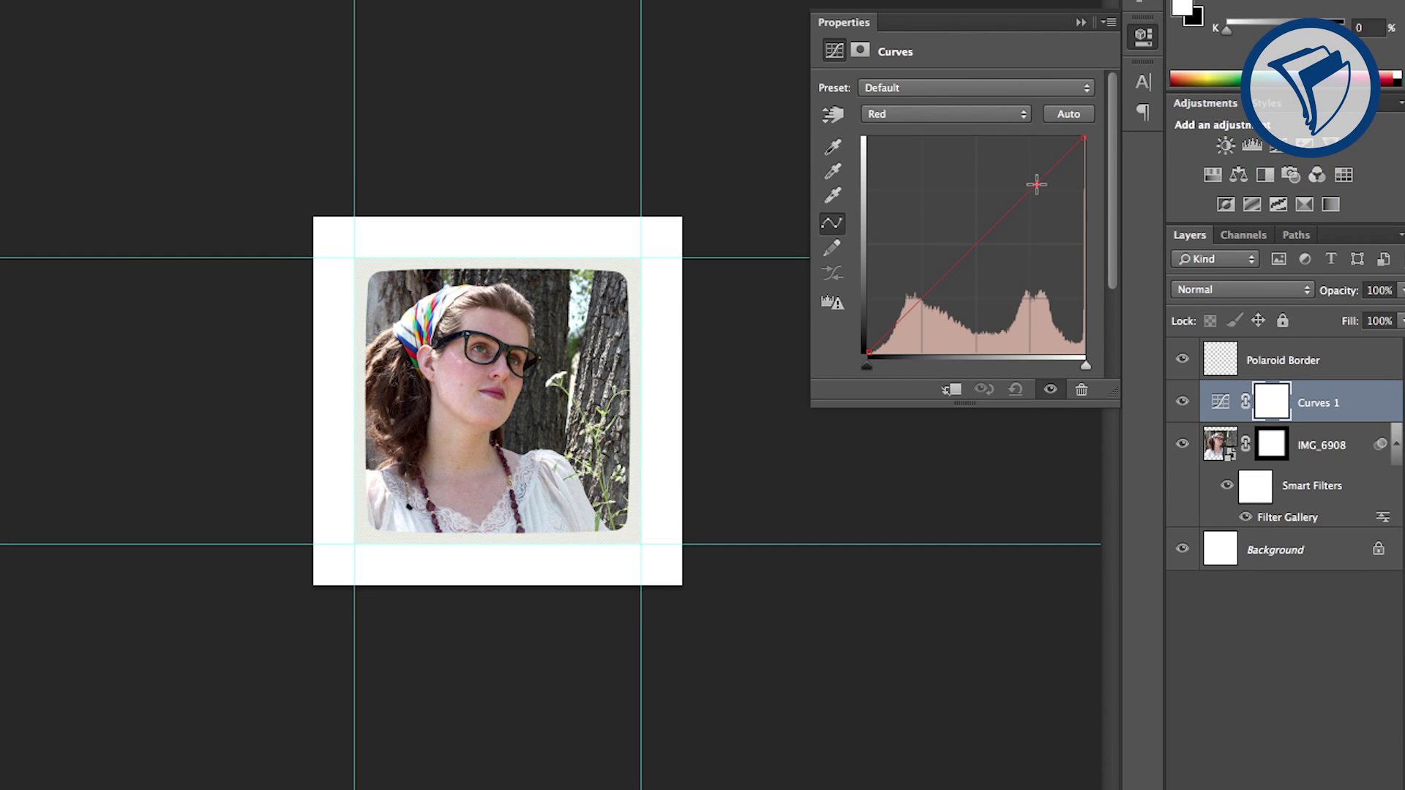
{"action": "left_click_drag", "start_coordinate": [1036, 184], "coordinate": [1021, 172]}
Raise the Green curve with two points and lift the Blue curve's black point.
{"action": "left_click", "coordinate": [946, 114]}
{"action": "left_click", "coordinate": [944, 129]}
{"action": "left_click_drag", "start_coordinate": [1013, 207], "coordinate": [1027, 181]}
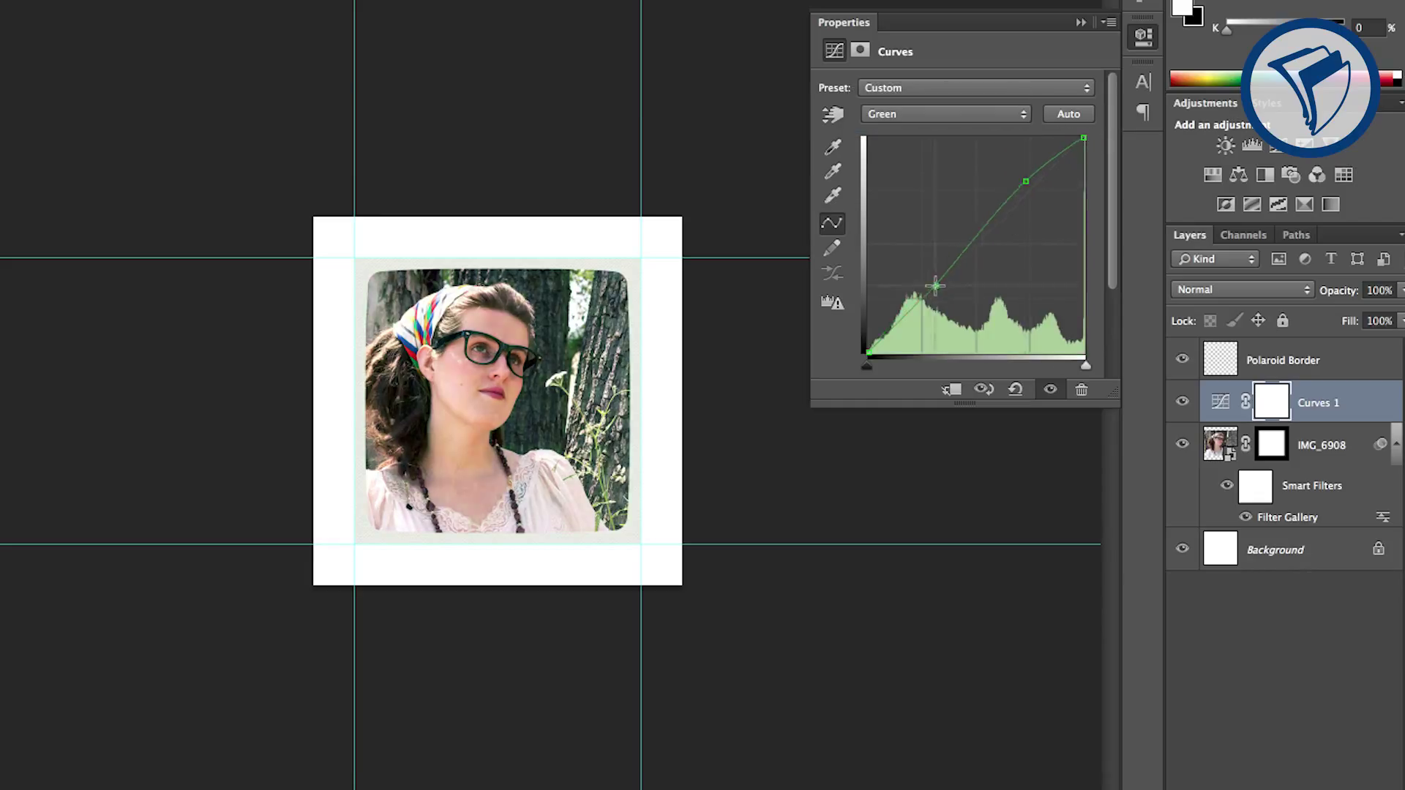
{"action": "left_click", "coordinate": [937, 286]}
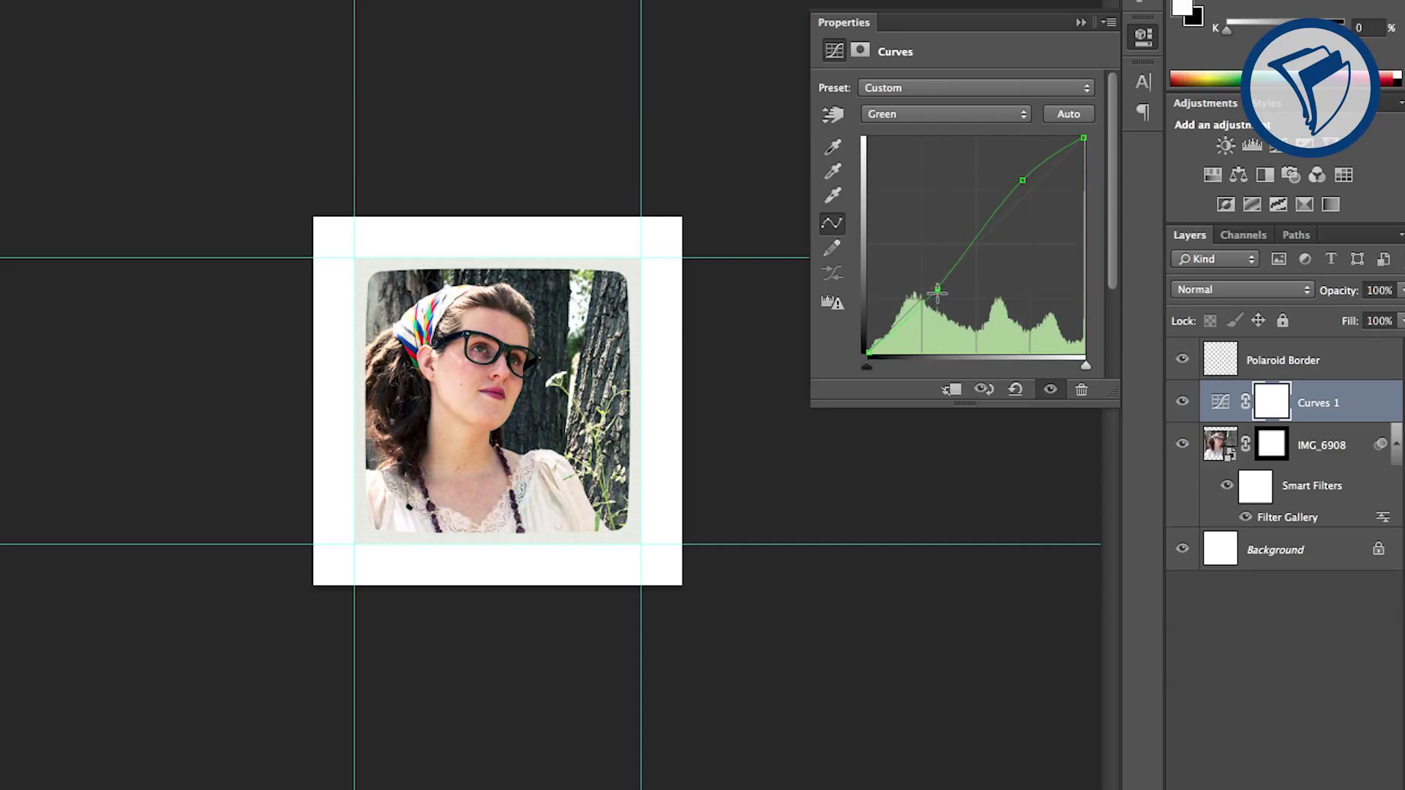
{"action": "left_click", "coordinate": [927, 114]}
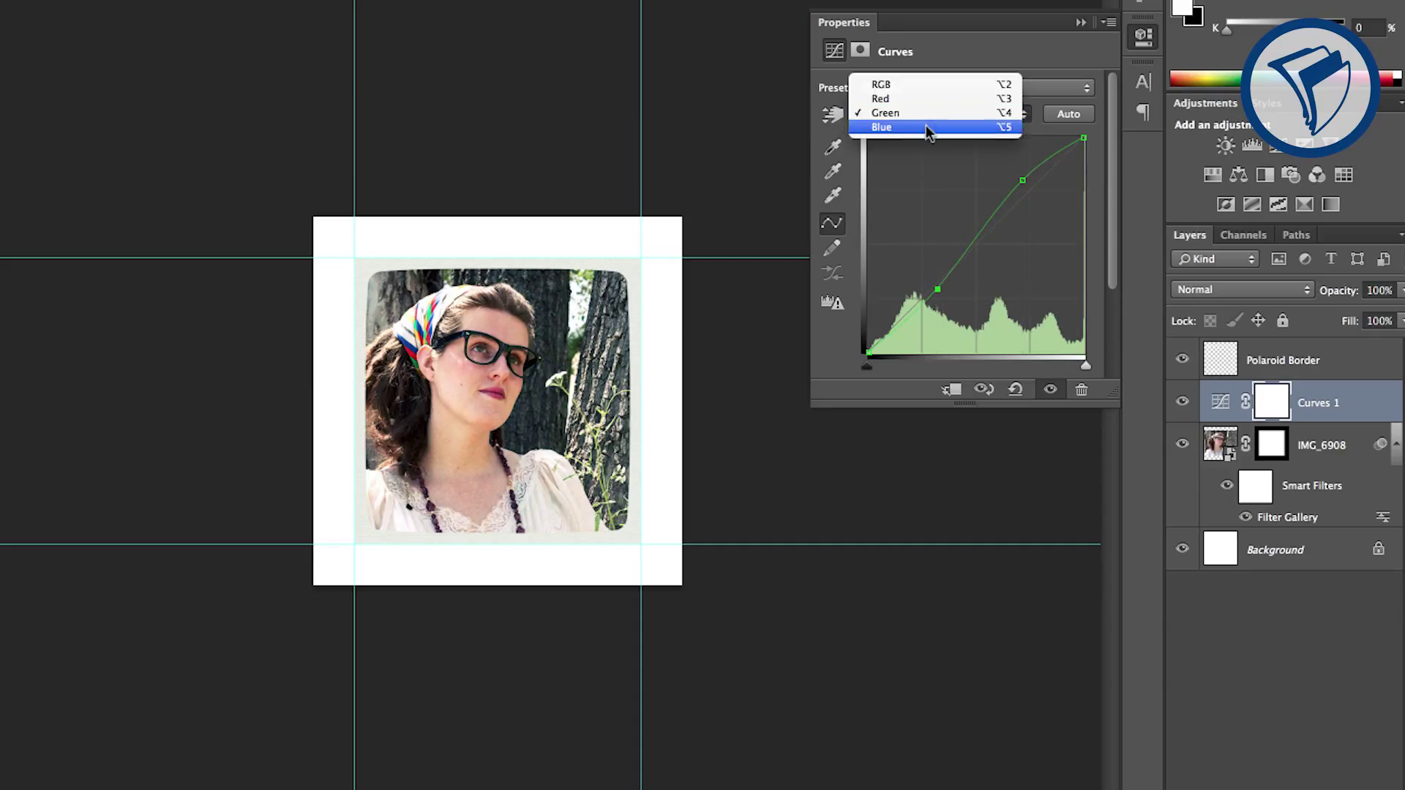
{"action": "left_click", "coordinate": [925, 127]}
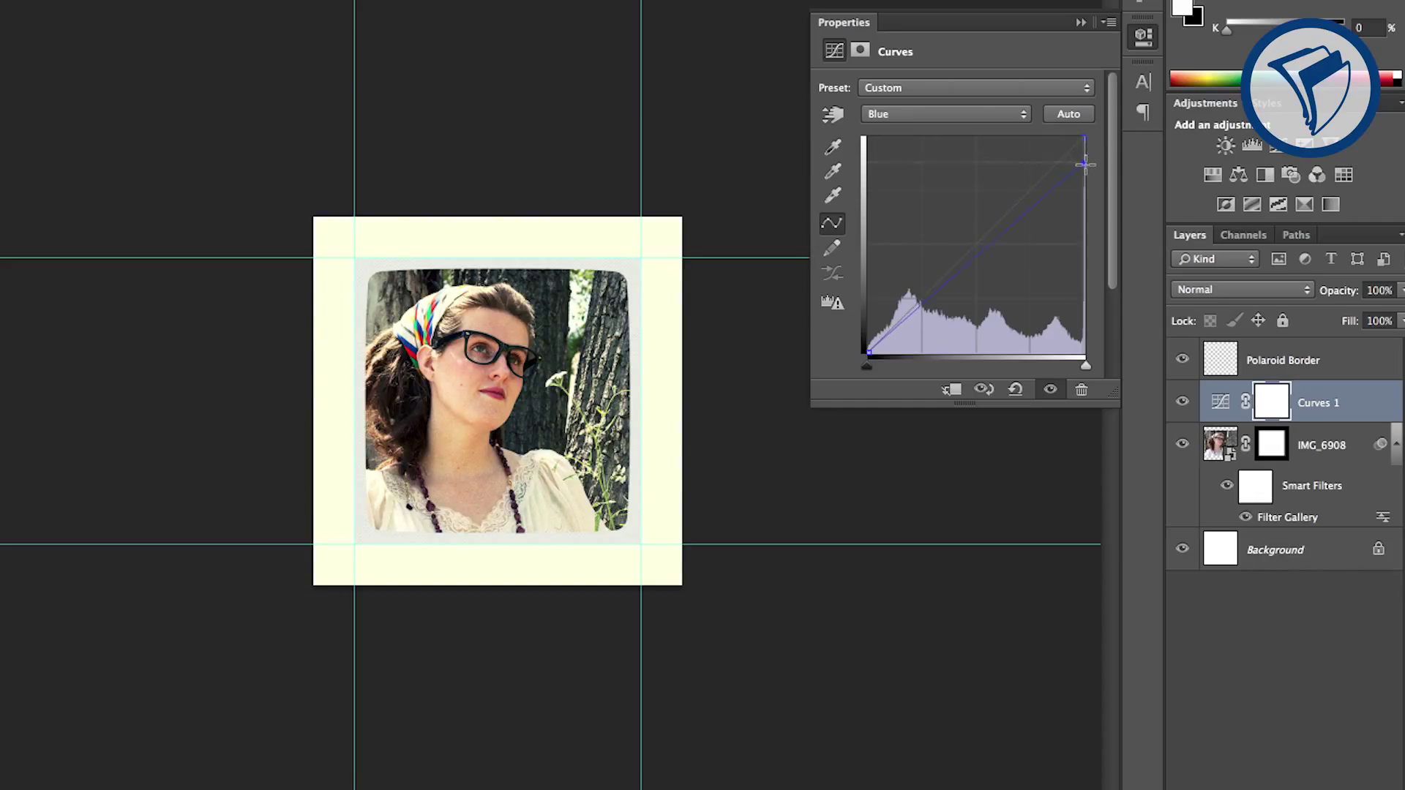
{"action": "left_click_drag", "start_coordinate": [864, 350], "coordinate": [864, 341]}
{"action": "left_click", "coordinate": [864, 316]}
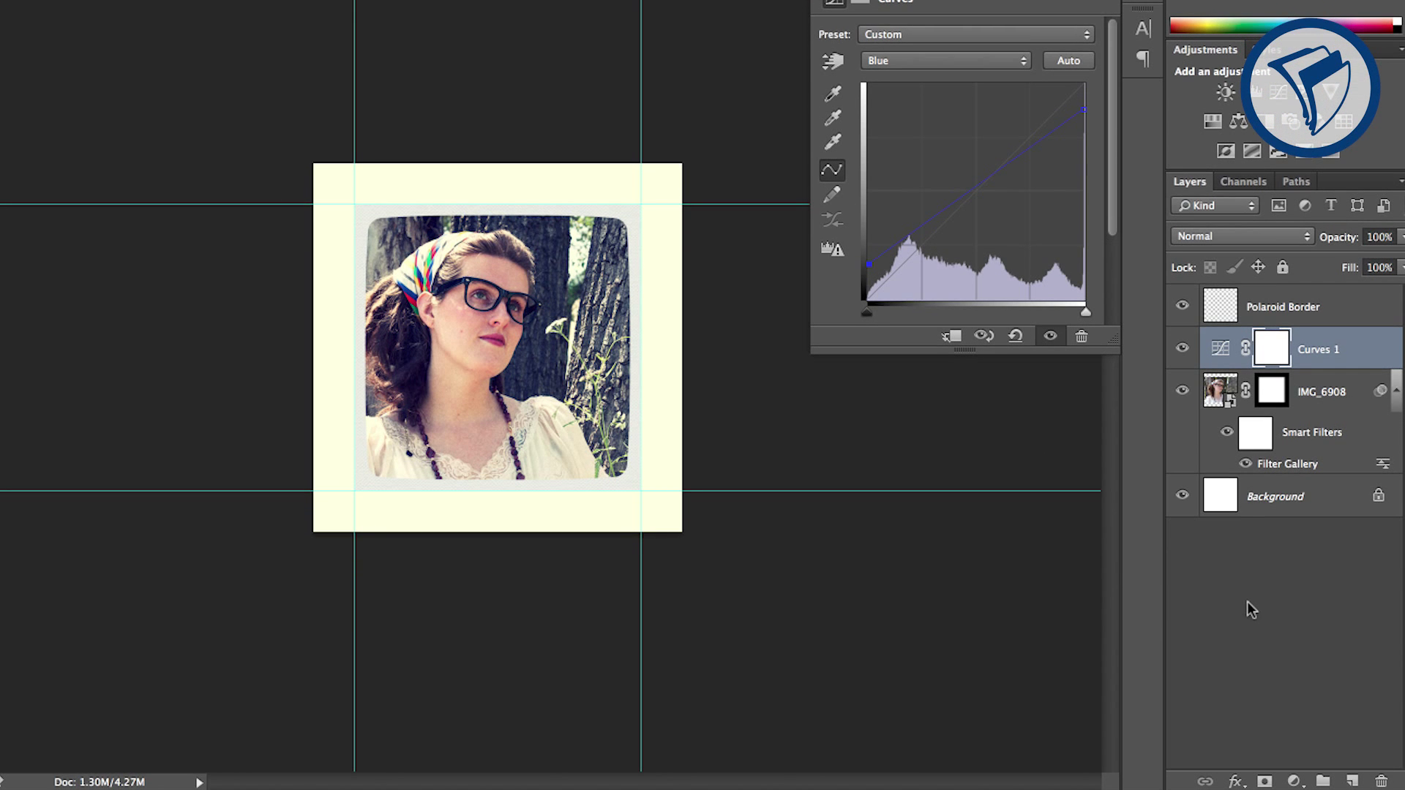
Add a Solid Color fill layer in bright yellow (e8db0c).
{"action": "left_click", "coordinate": [1311, 780]}
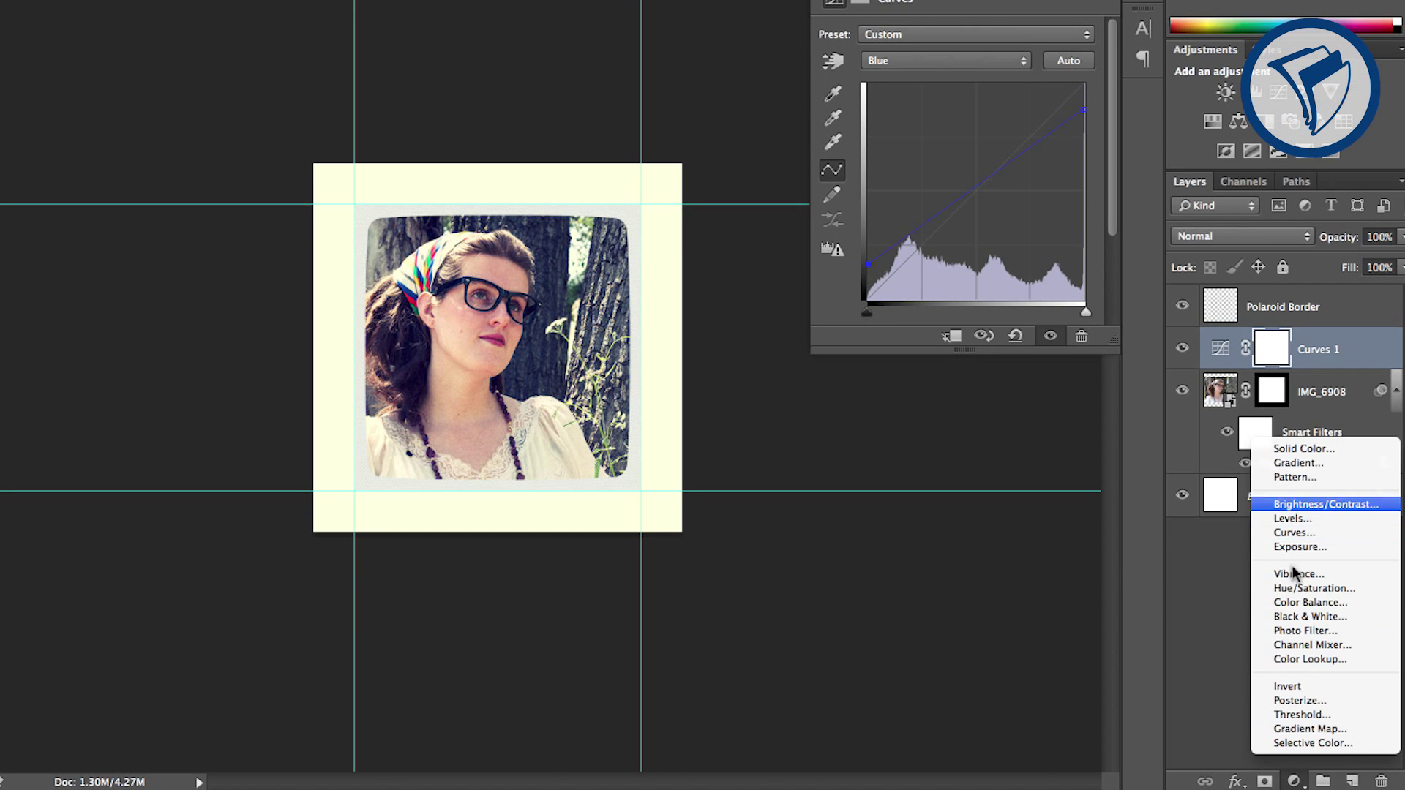
{"action": "left_click", "coordinate": [1288, 449]}
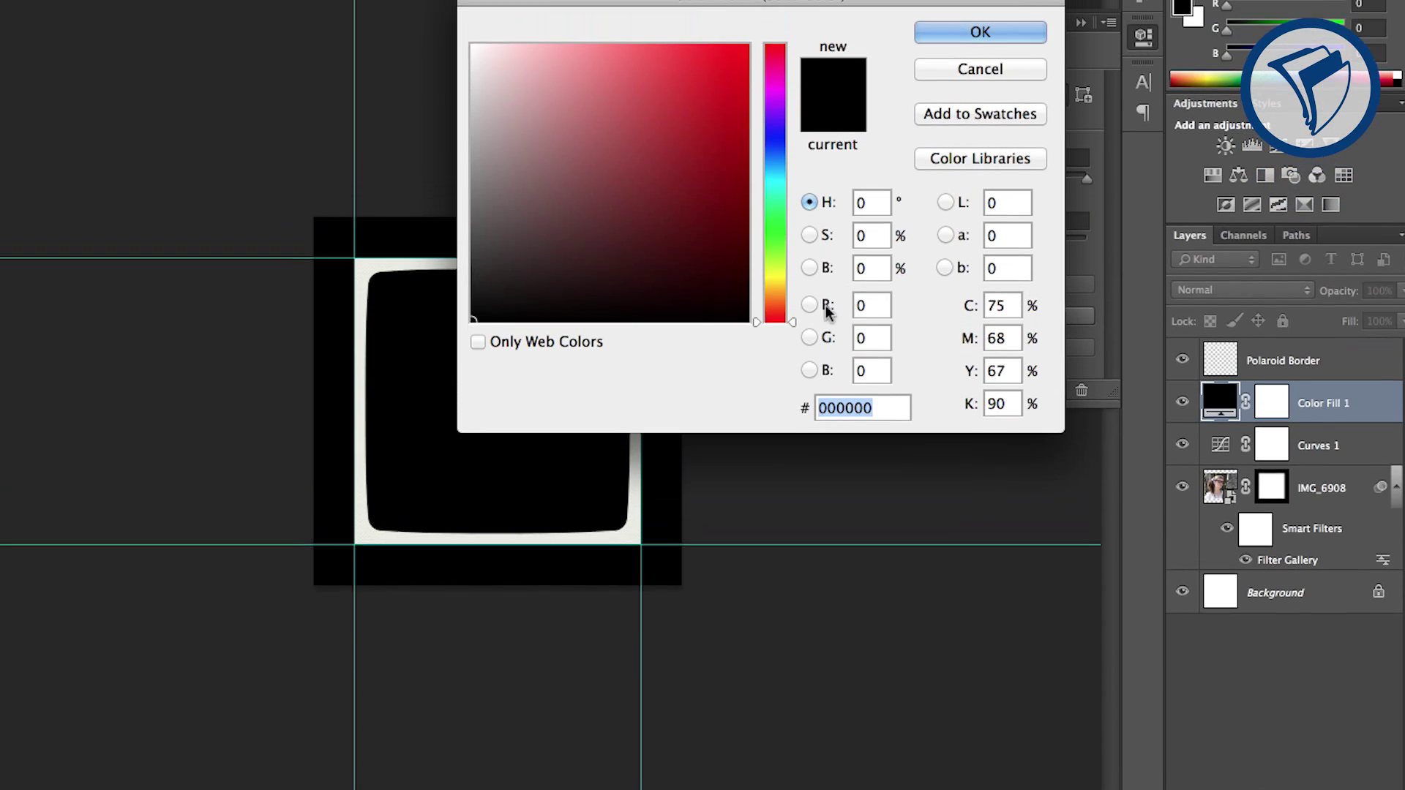
{"action": "left_click_drag", "start_coordinate": [786, 268], "coordinate": [787, 231]}
{"action": "left_click", "coordinate": [737, 116]}
{"action": "left_click_drag", "start_coordinate": [737, 117], "coordinate": [727, 125]}
{"action": "left_click", "coordinate": [917, 88]}
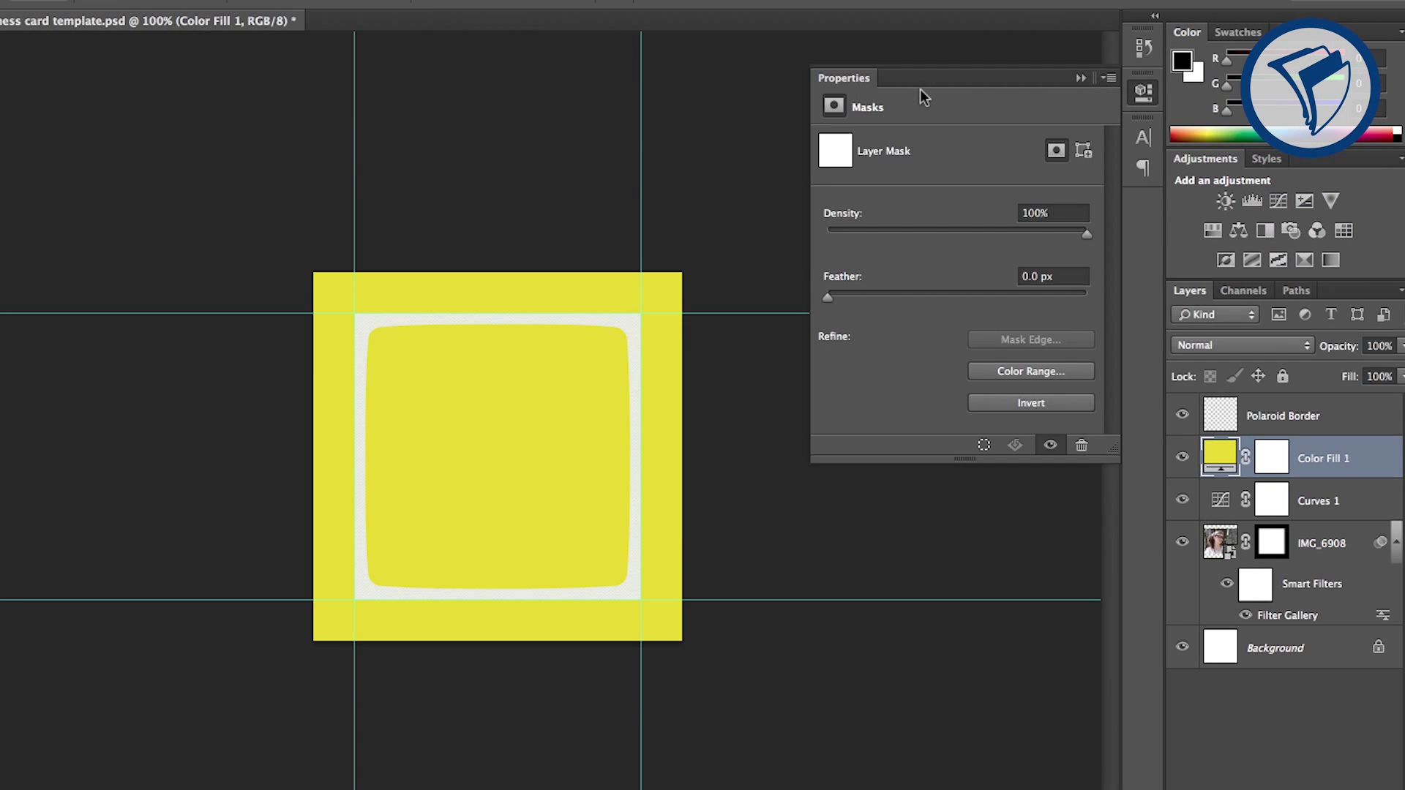
Blend the yellow fill layer as Soft Light at 20% opacity.
{"action": "left_click", "coordinate": [1198, 347]}
{"action": "left_click", "coordinate": [1207, 568]}
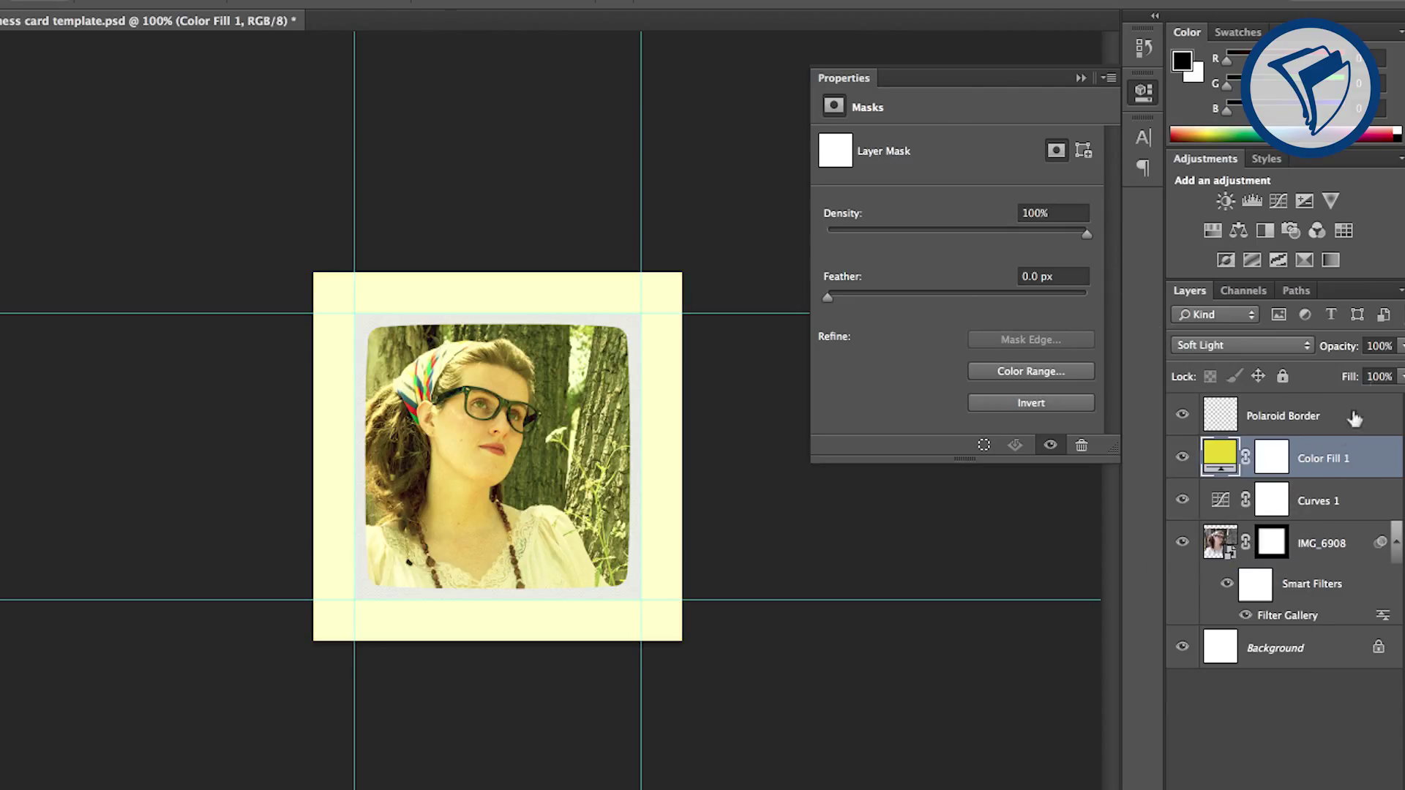
{"action": "left_click", "coordinate": [1398, 348]}
{"action": "left_click_drag", "start_coordinate": [1336, 367], "coordinate": [1315, 367]}
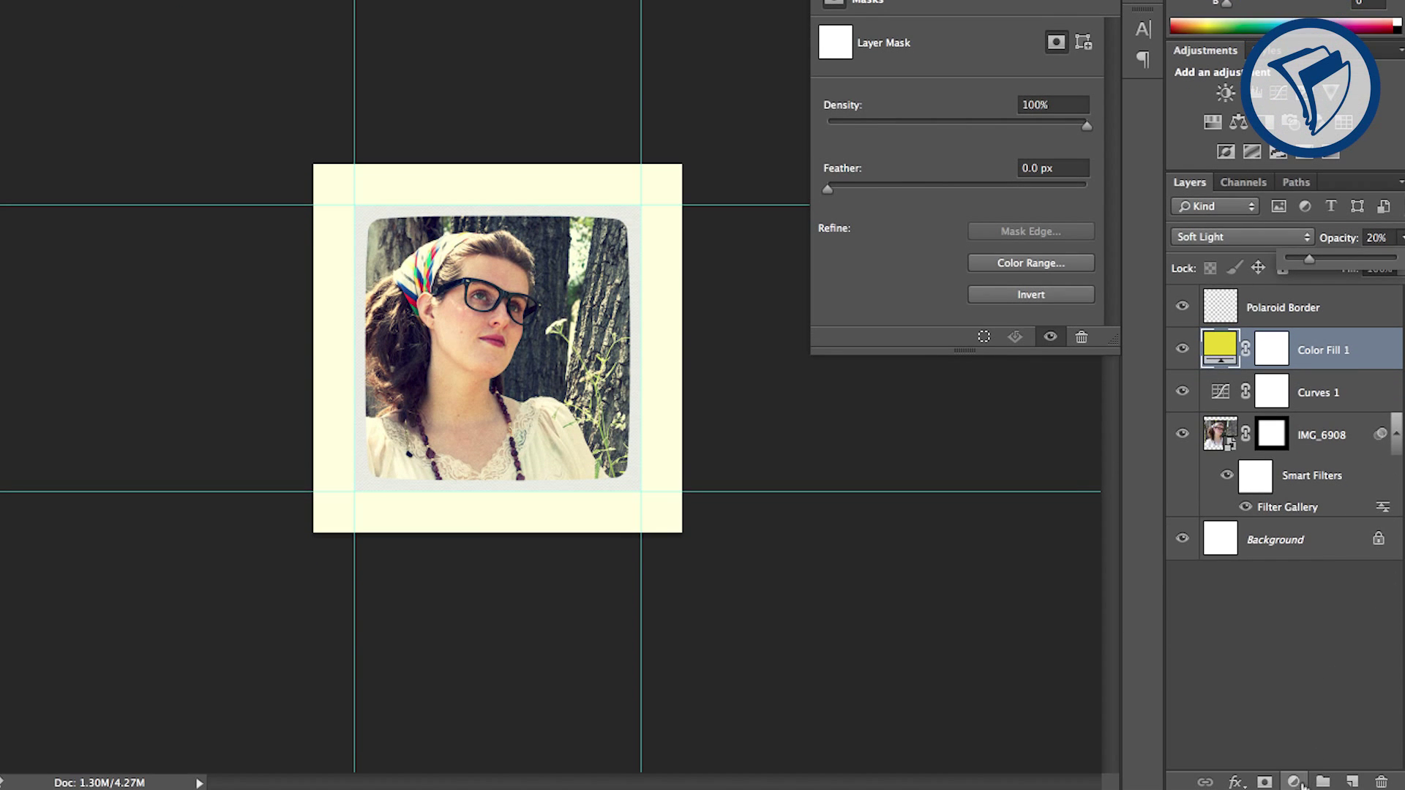
Add a Gradient Fill layer using the Black, White preset, Radial style, reversed.
{"action": "left_click", "coordinate": [1294, 781]}
{"action": "left_click", "coordinate": [1292, 464]}
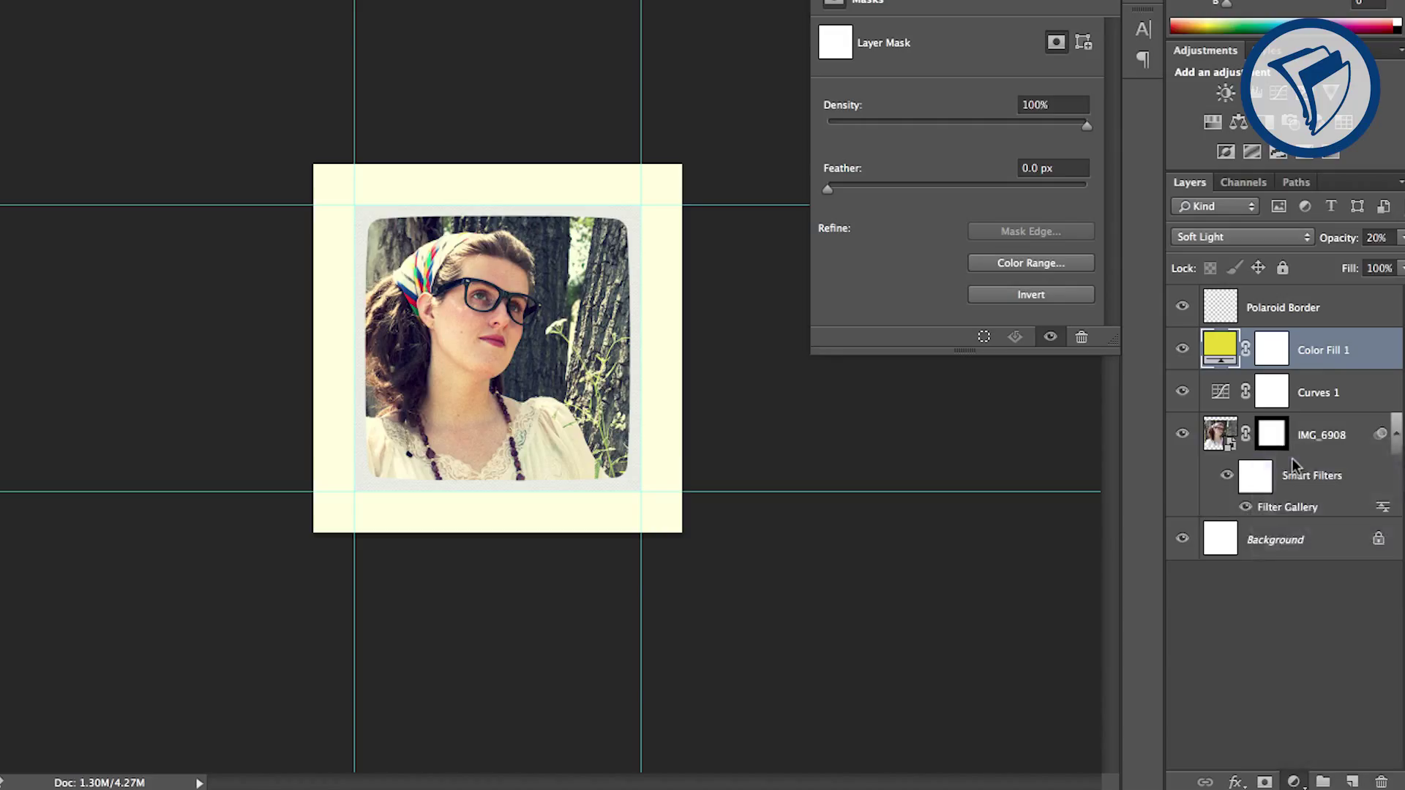
{"action": "left_click", "coordinate": [1022, 469]}
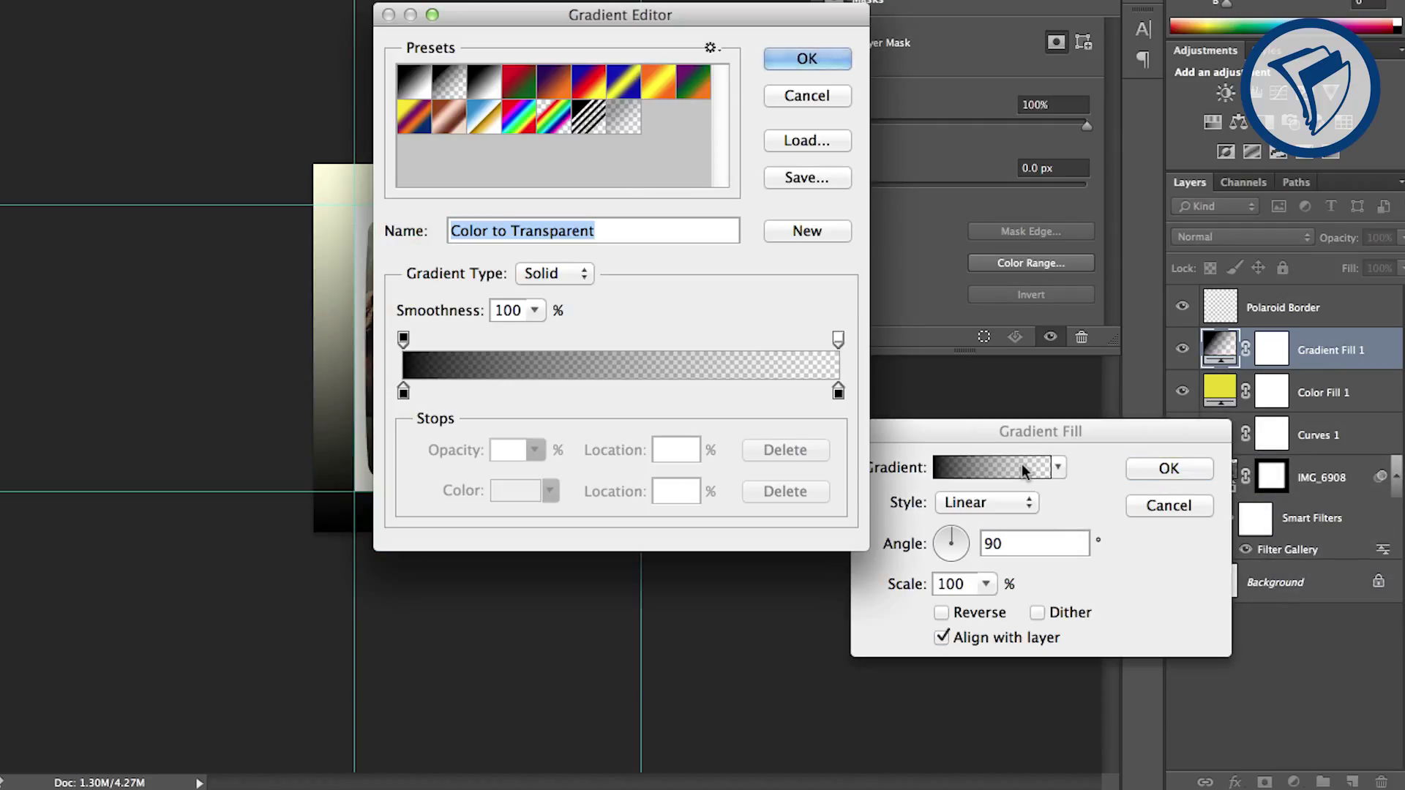
{"action": "left_click", "coordinate": [484, 82]}
{"action": "left_click", "coordinate": [812, 60]}
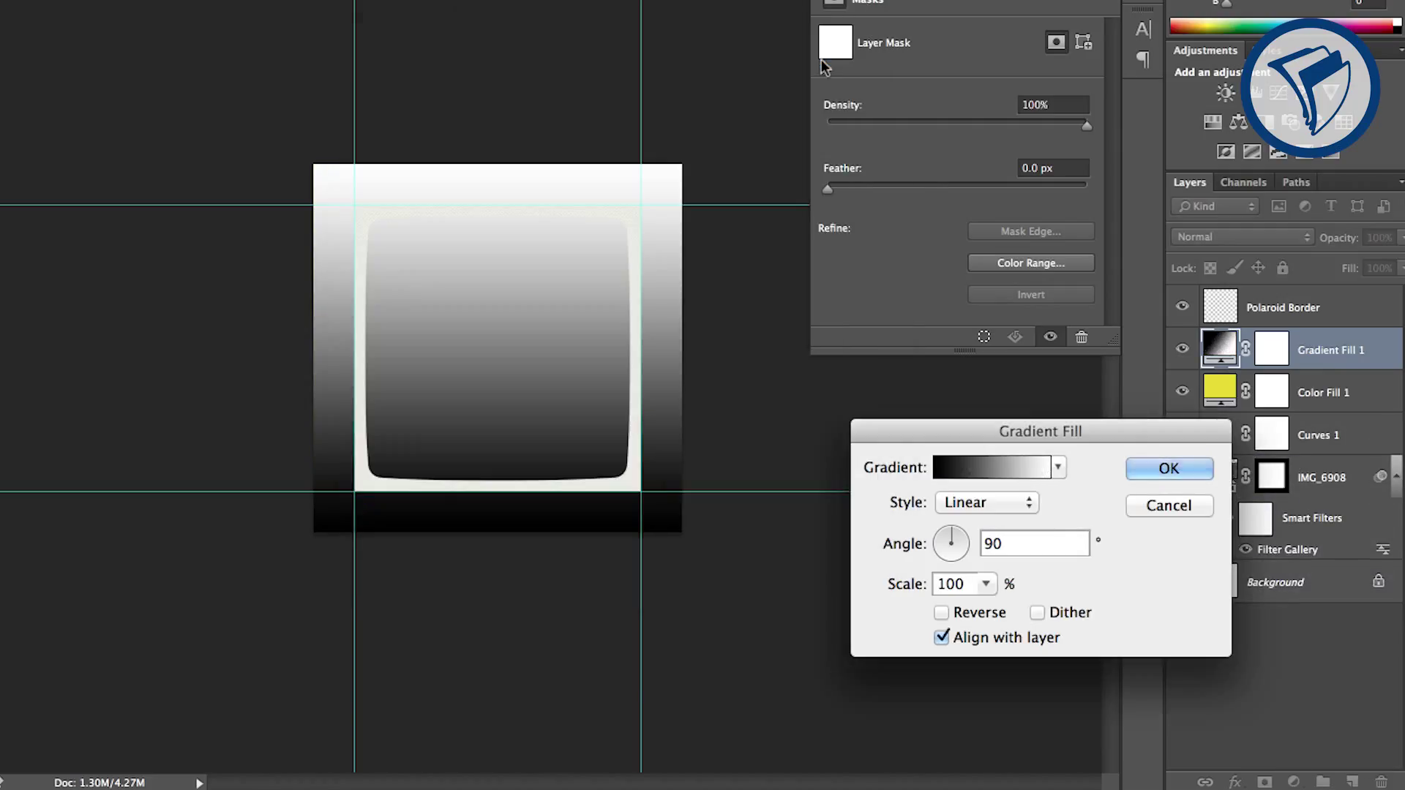
{"action": "left_click", "coordinate": [963, 505]}
{"action": "left_click", "coordinate": [972, 521]}
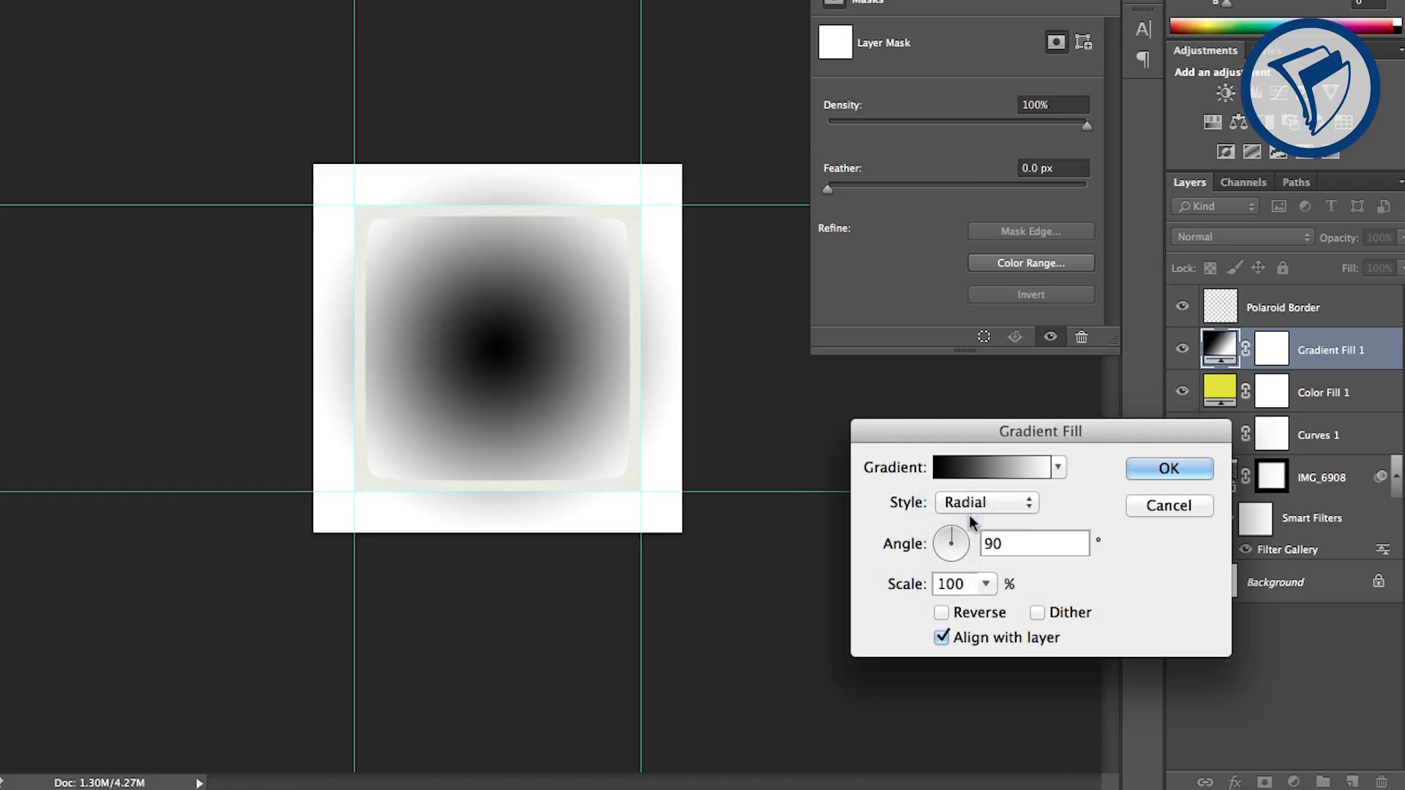
{"action": "left_click", "coordinate": [941, 613]}
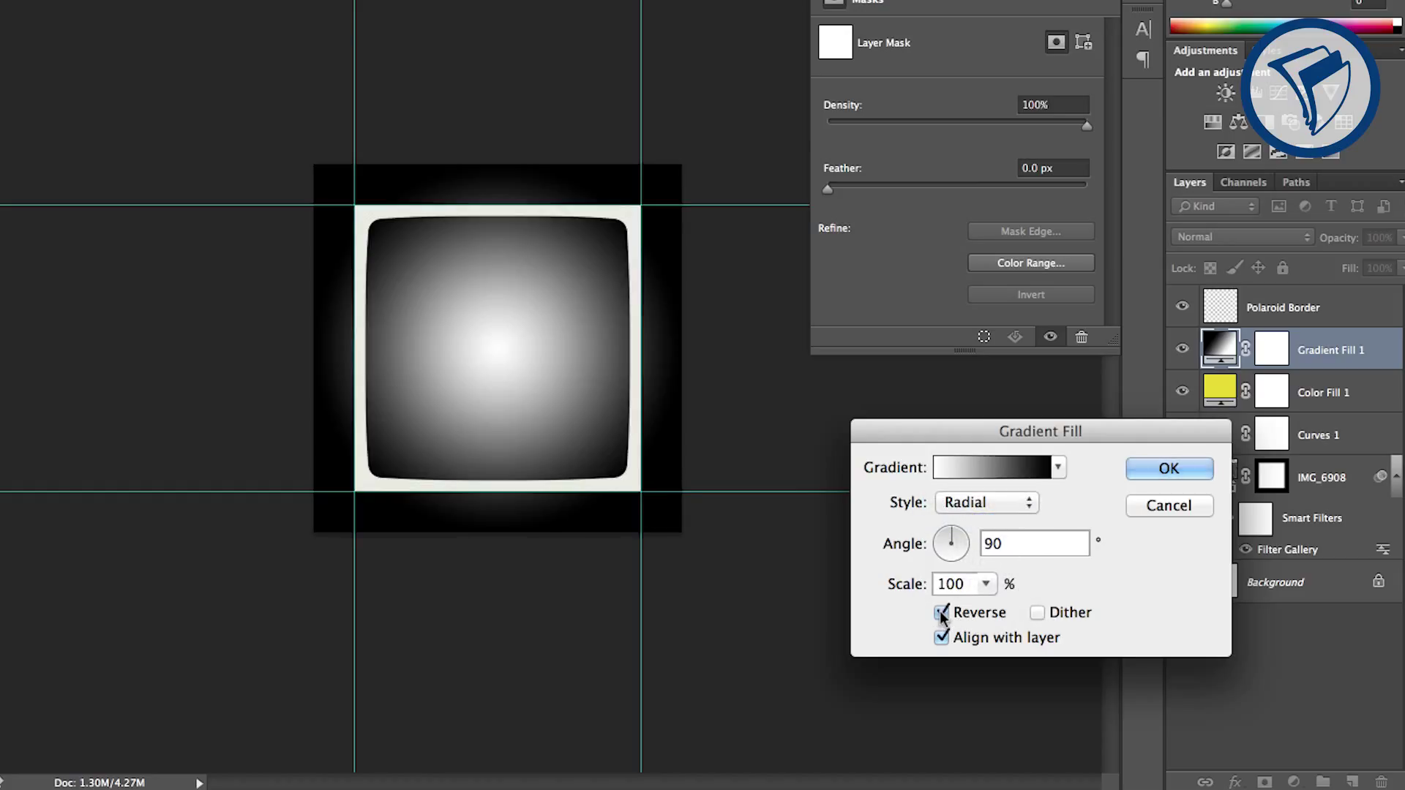
{"action": "left_click", "coordinate": [1158, 472]}
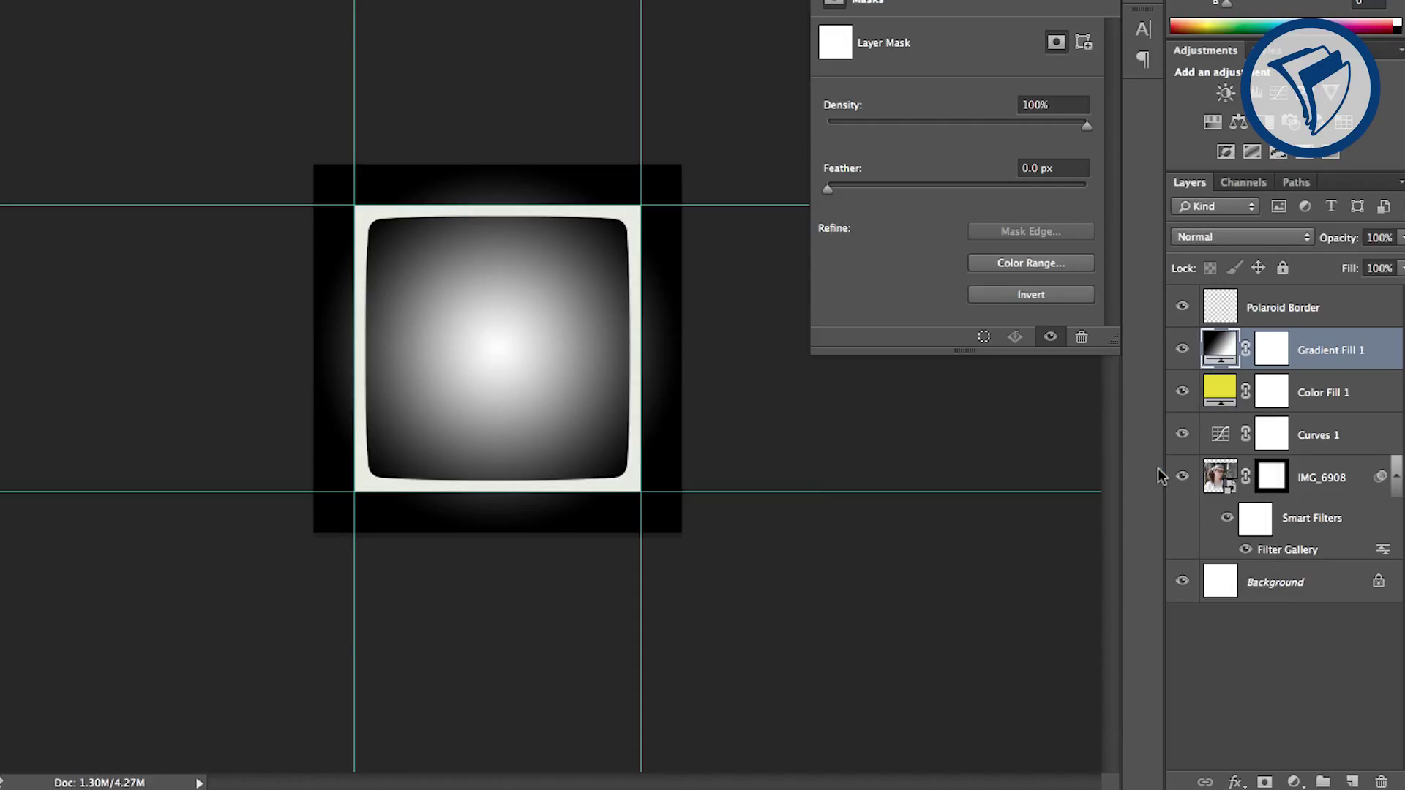
Set Gradient Fill 1 to Soft Light blend mode at 74% opacity.
{"action": "left_click", "coordinate": [1239, 236]}
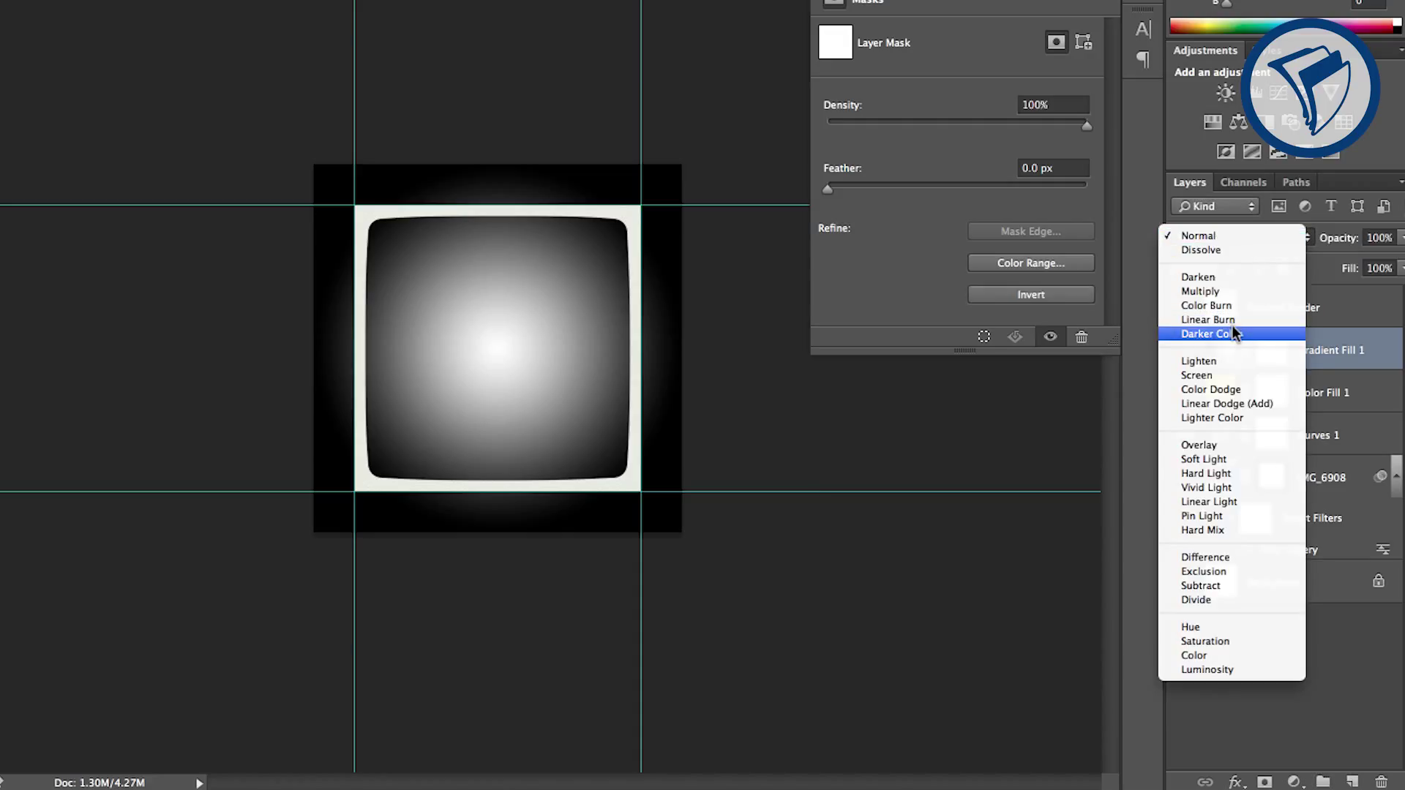
{"action": "left_click", "coordinate": [1230, 460]}
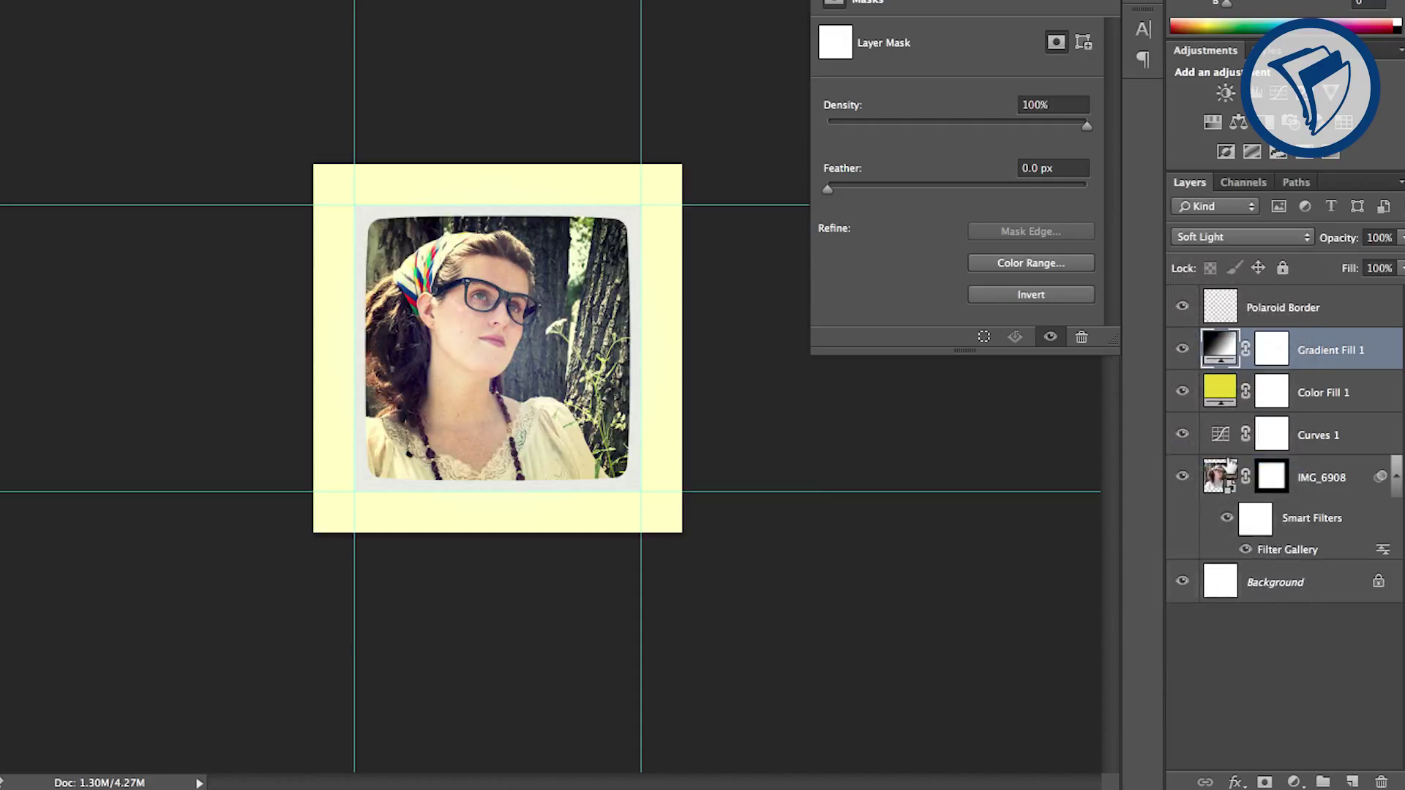
{"action": "left_click", "coordinate": [1402, 238]}
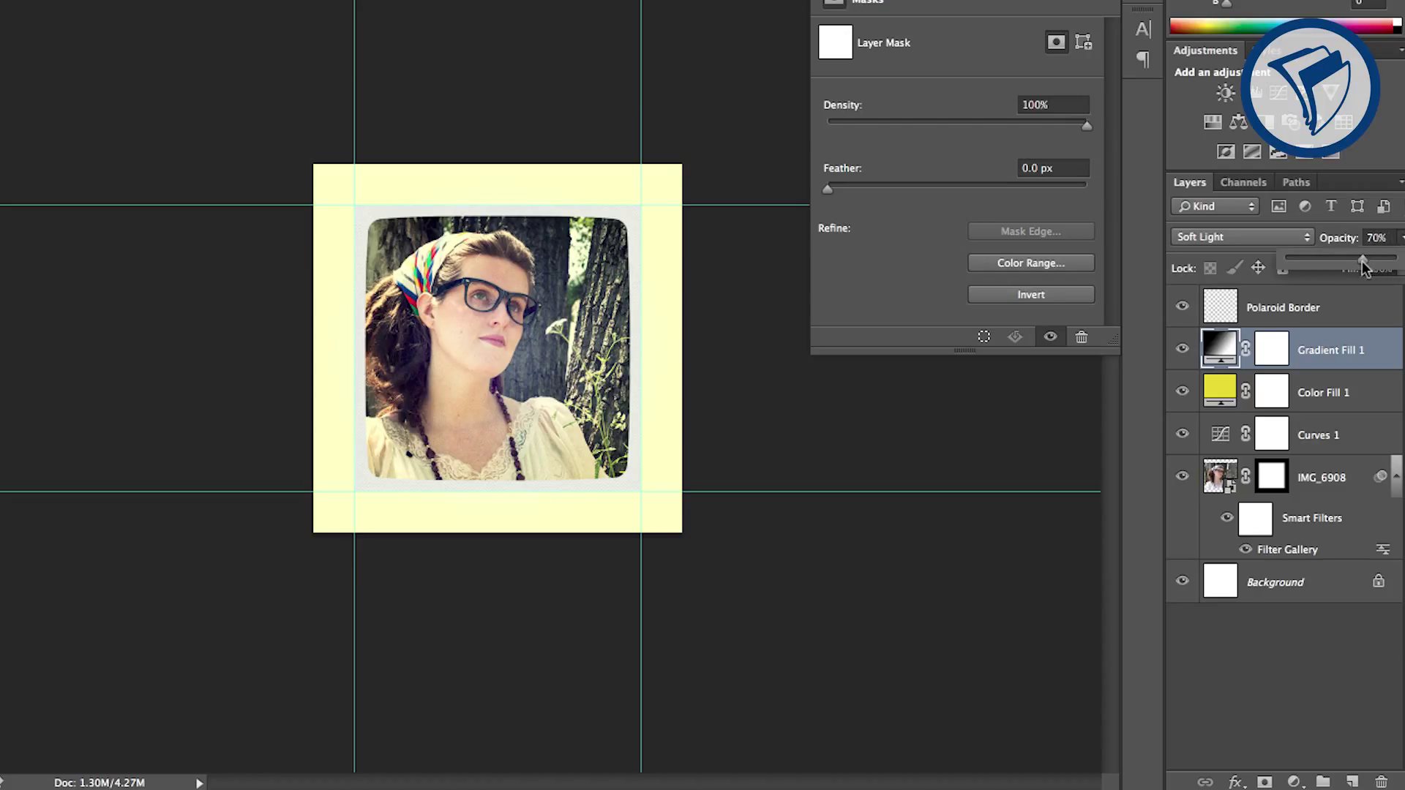
{"action": "left_click_drag", "start_coordinate": [1364, 267], "coordinate": [1369, 324]}
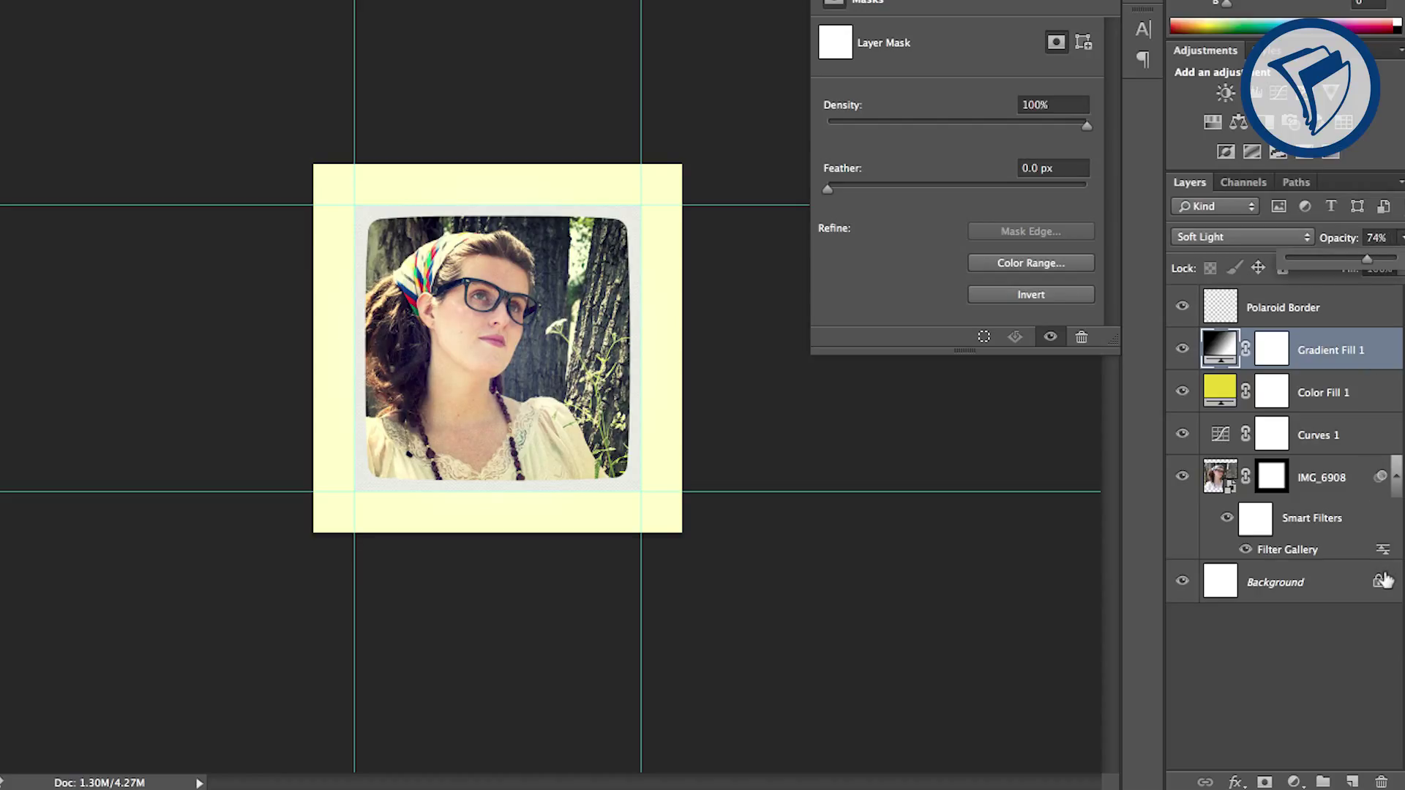
{"action": "left_click", "coordinate": [1298, 650]}
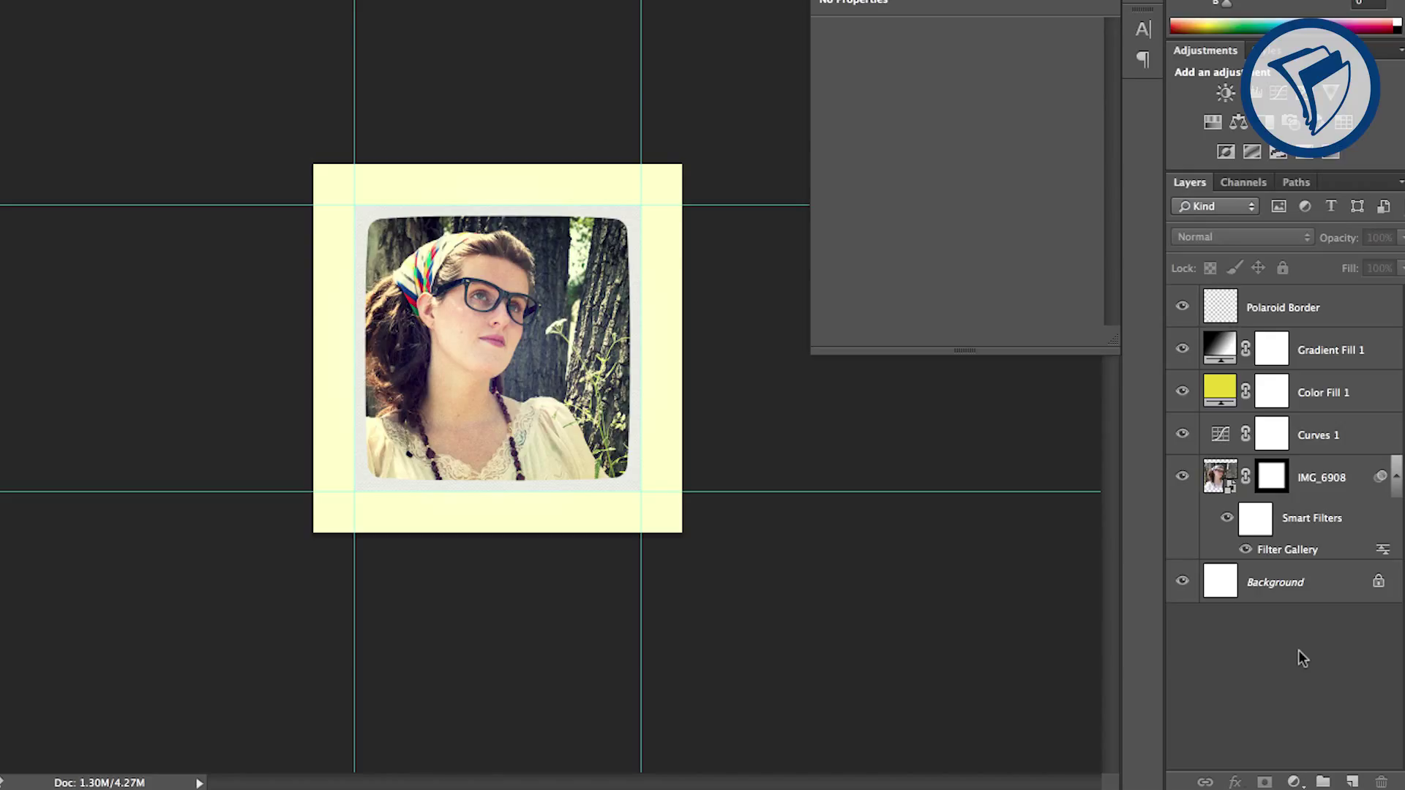
Enable a Drop Shadow layer style on the Polaroid Border layer.
{"action": "left_click", "coordinate": [1256, 308]}
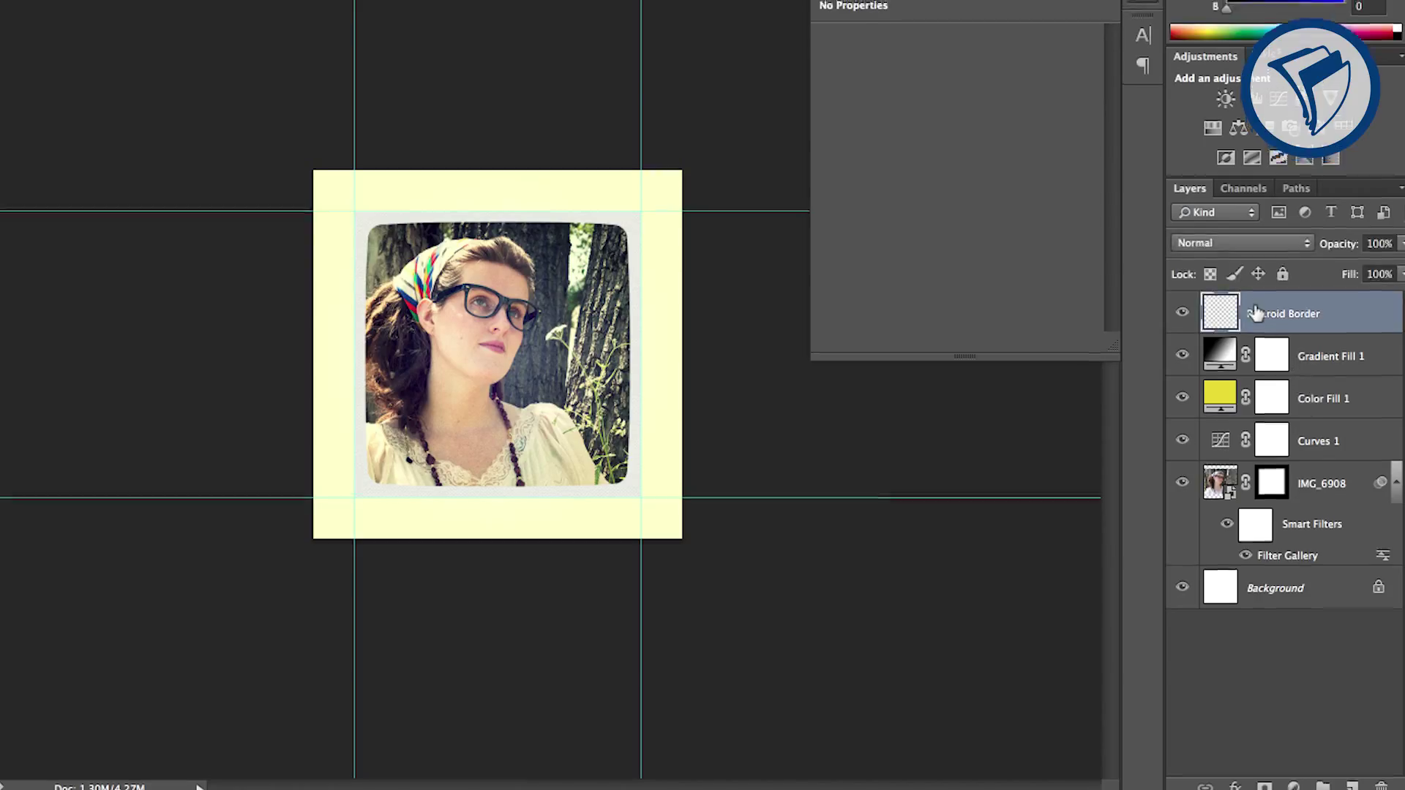
{"action": "right_click", "coordinate": [1261, 309]}
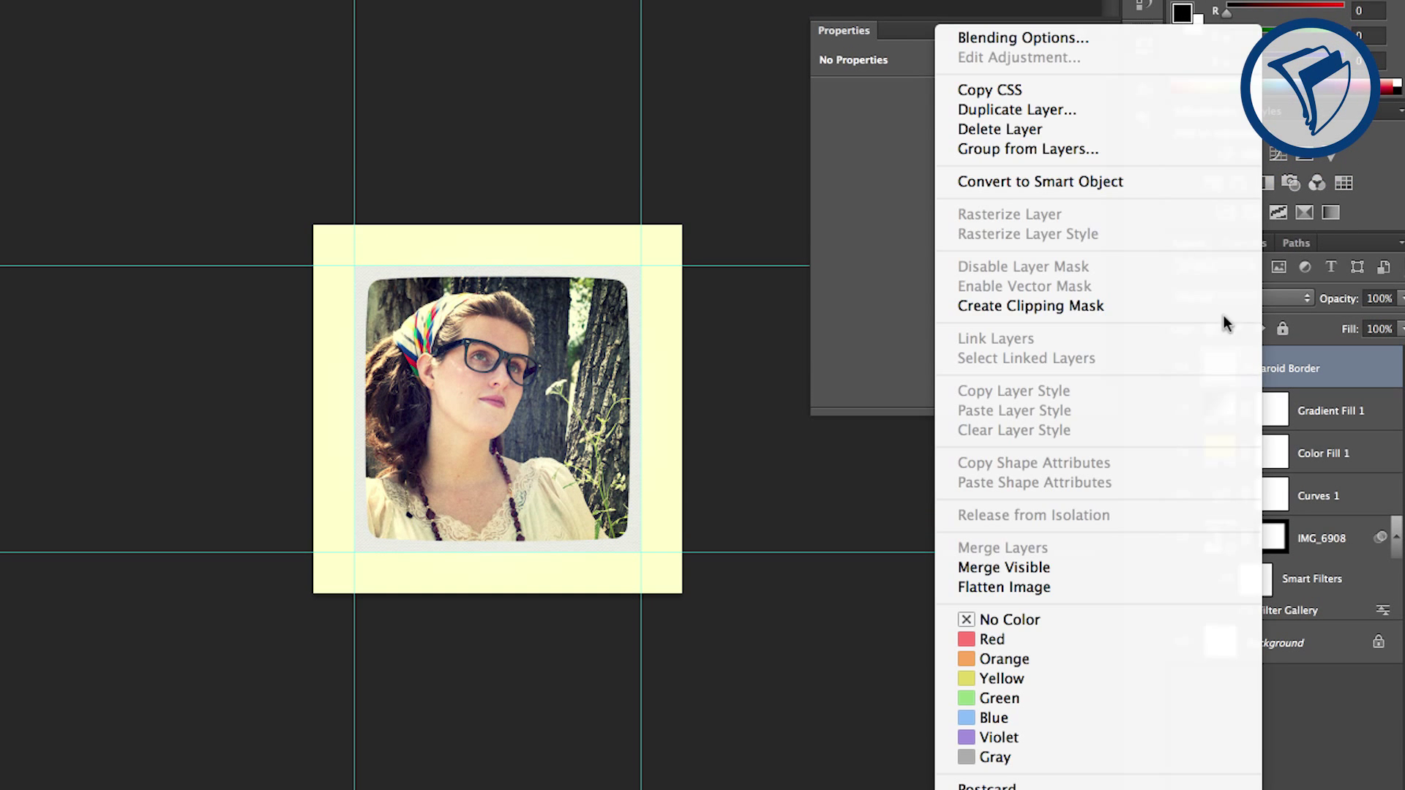
{"action": "left_click", "coordinate": [1077, 38]}
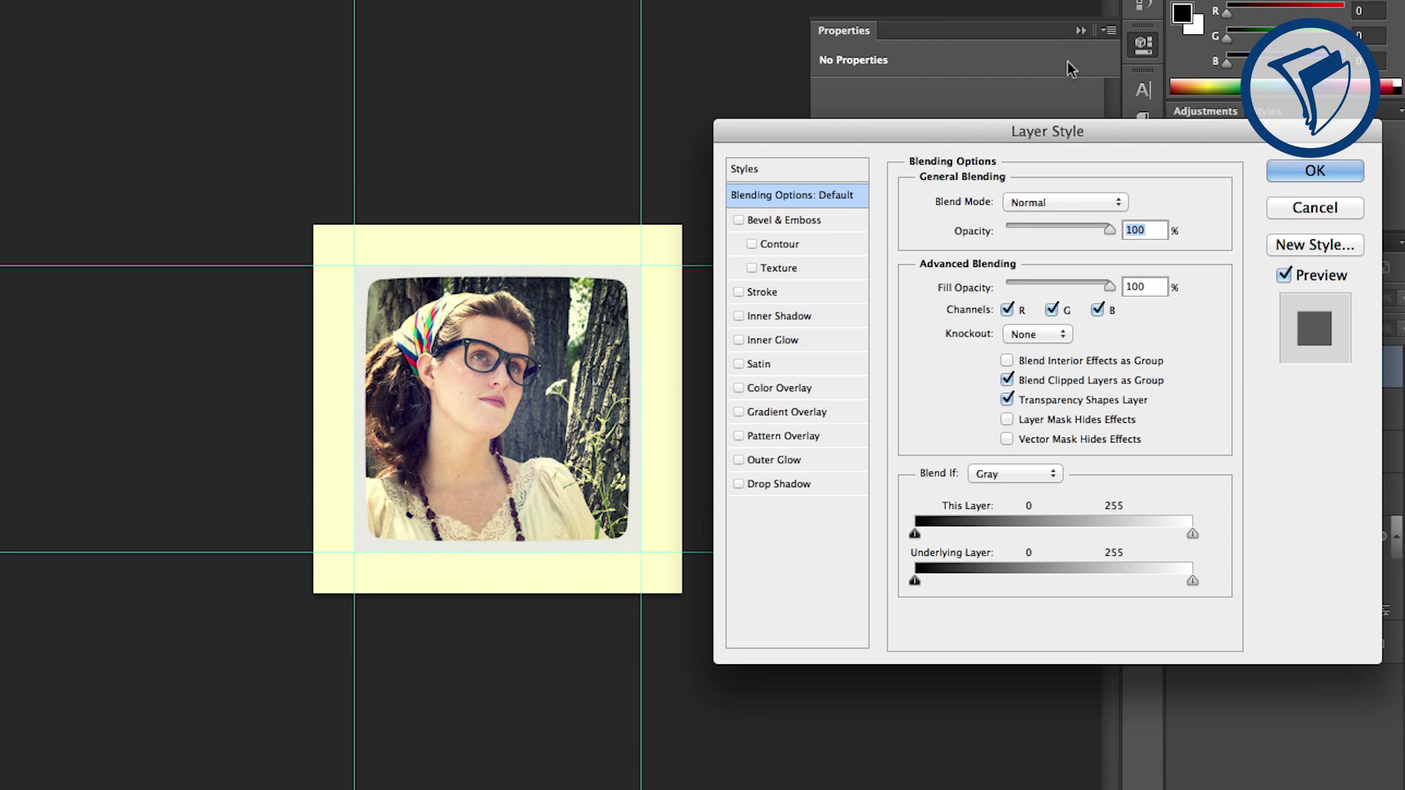
{"action": "left_click_drag", "start_coordinate": [1056, 131], "coordinate": [1022, 133]}
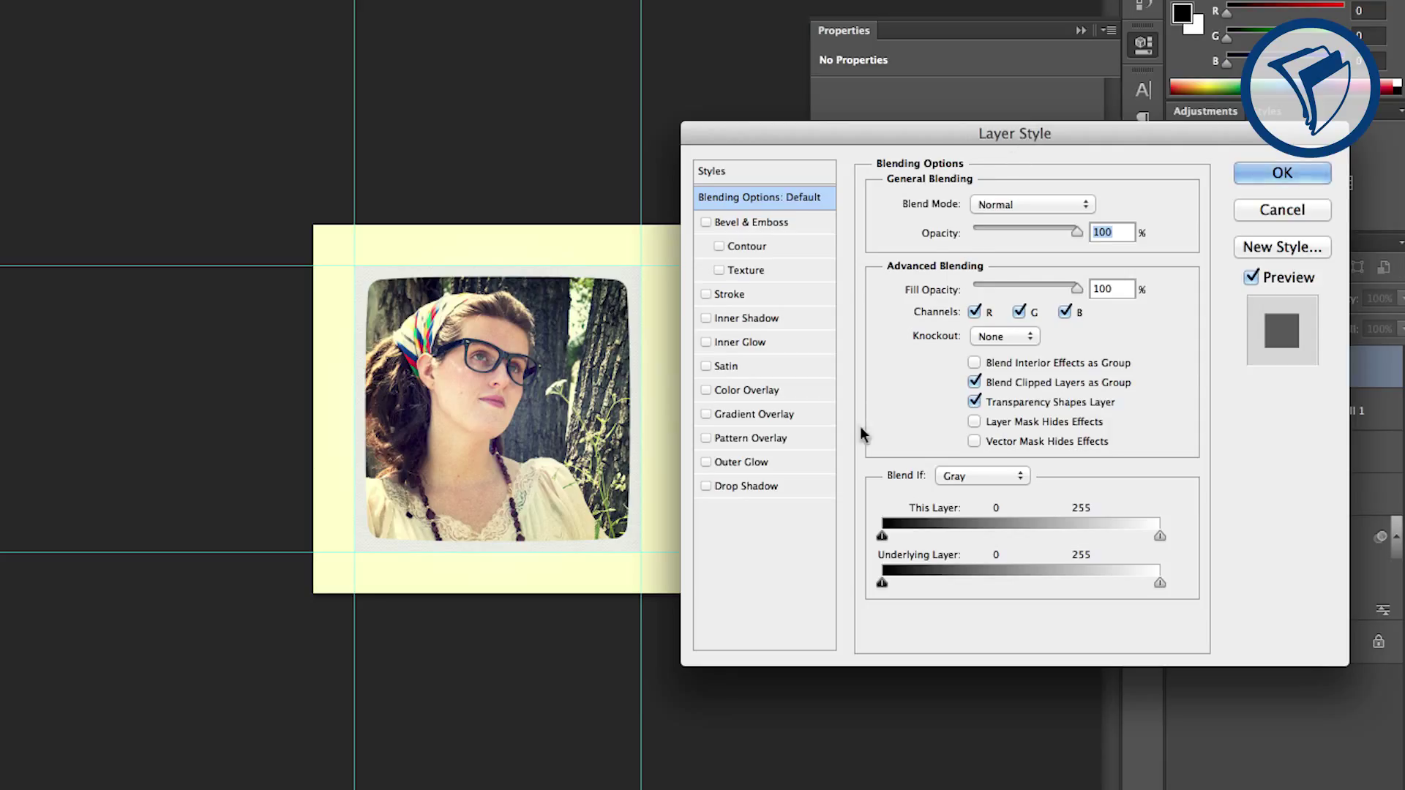
{"action": "left_click", "coordinate": [752, 489]}
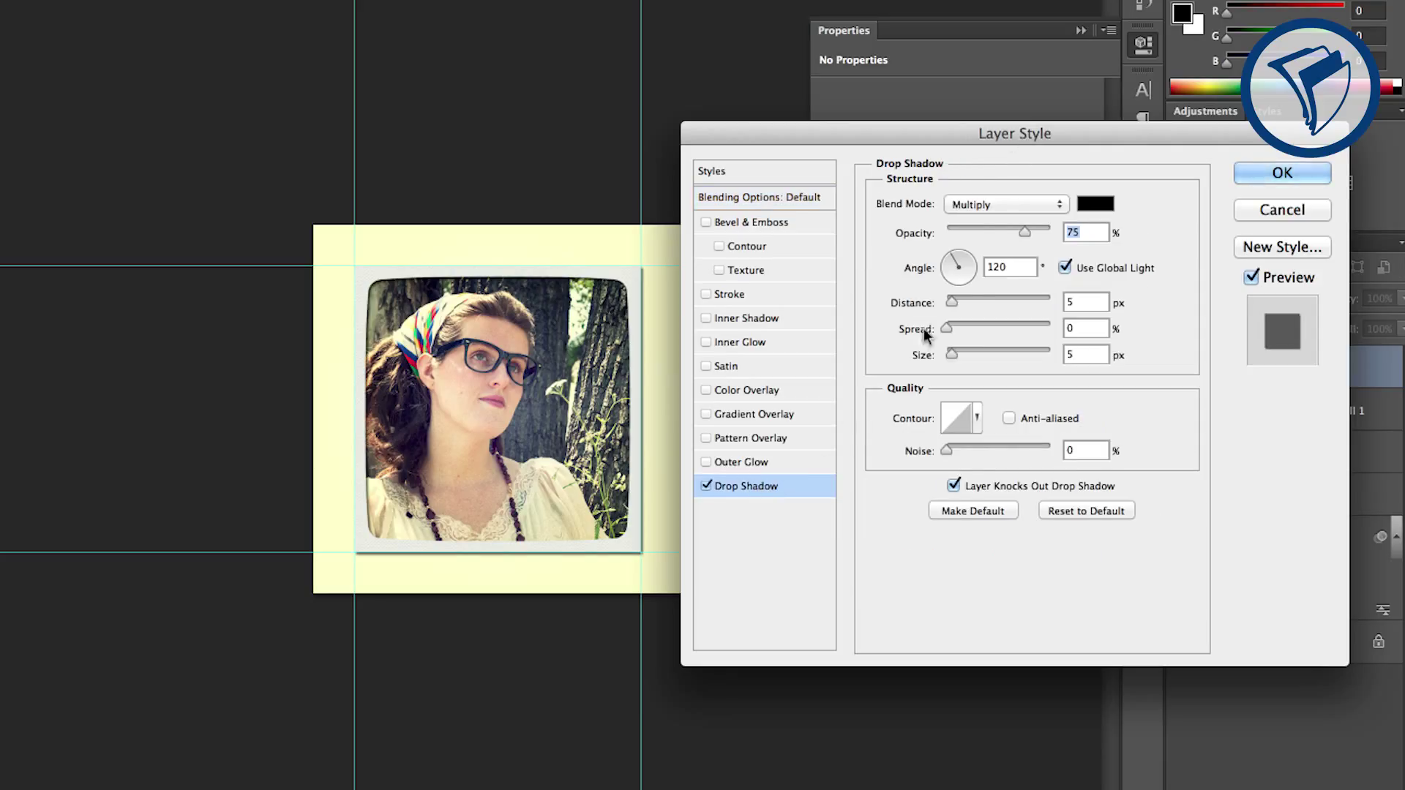
Set the drop shadow to angle 0°, distance 10, spread 10 and size 30.
{"action": "double_click", "coordinate": [1009, 268]}
{"action": "type", "text": "0"}
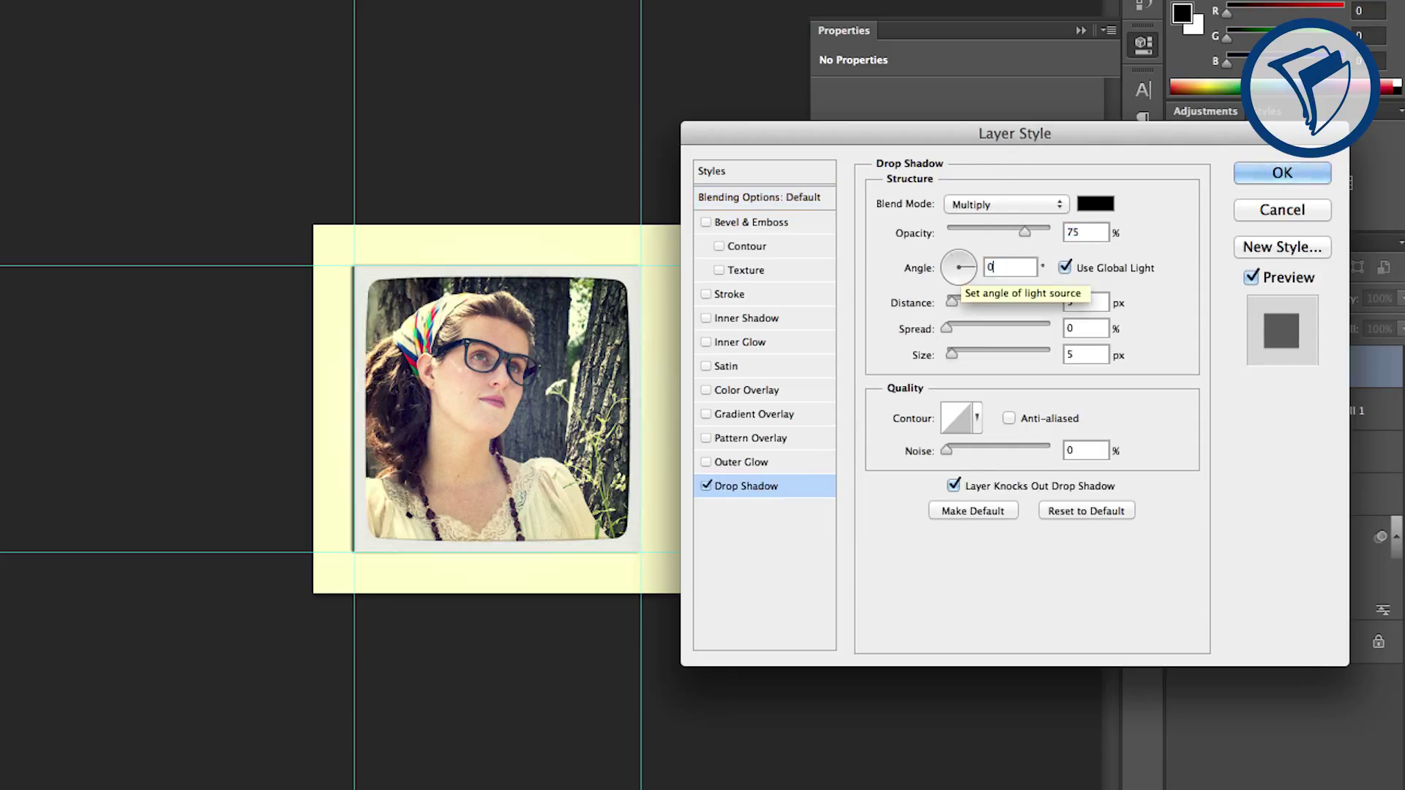
{"action": "key", "text": "Tab"}
{"action": "type", "text": "10"}
{"action": "key", "text": "Tab"}
{"action": "type", "text": "10"}
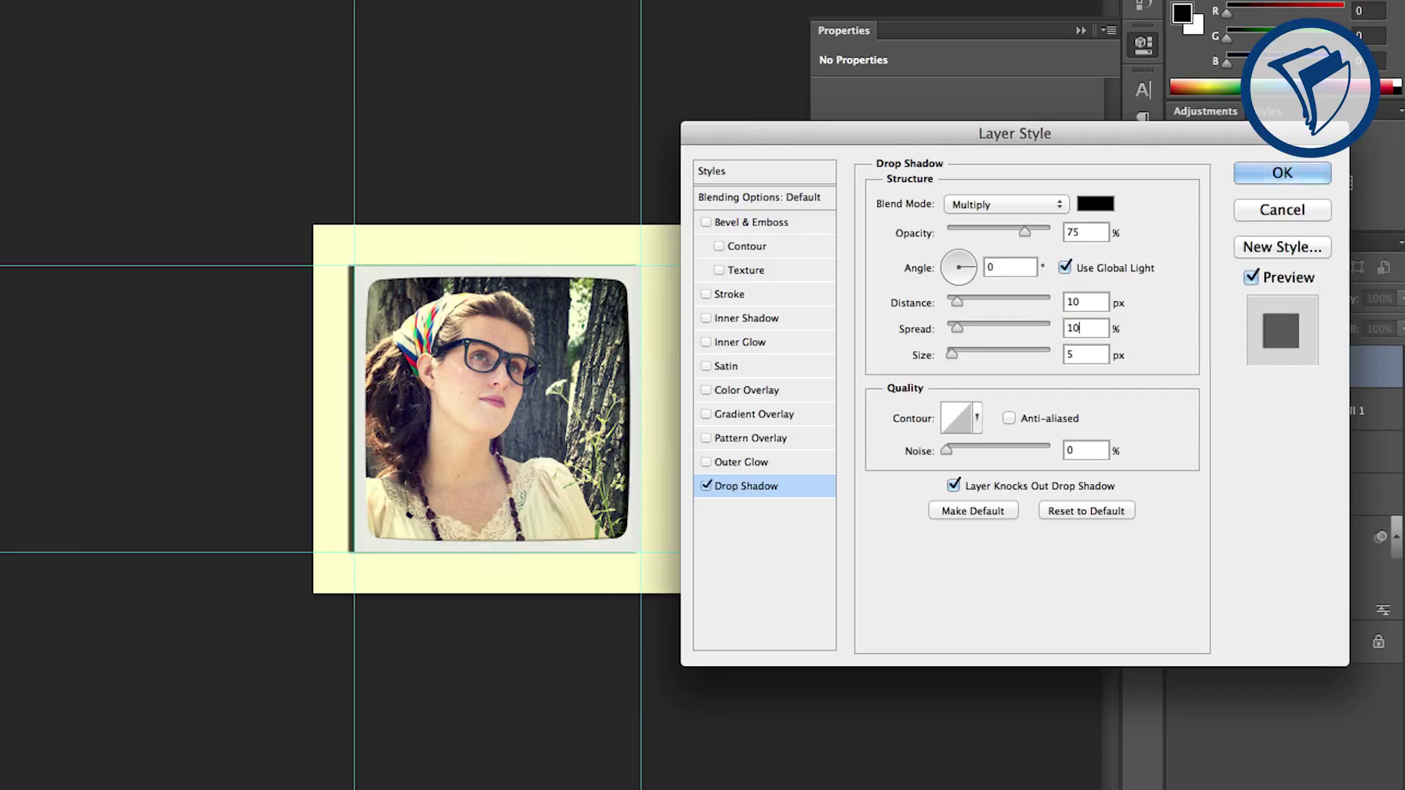
{"action": "key", "text": "Tab"}
{"action": "type", "text": "30"}
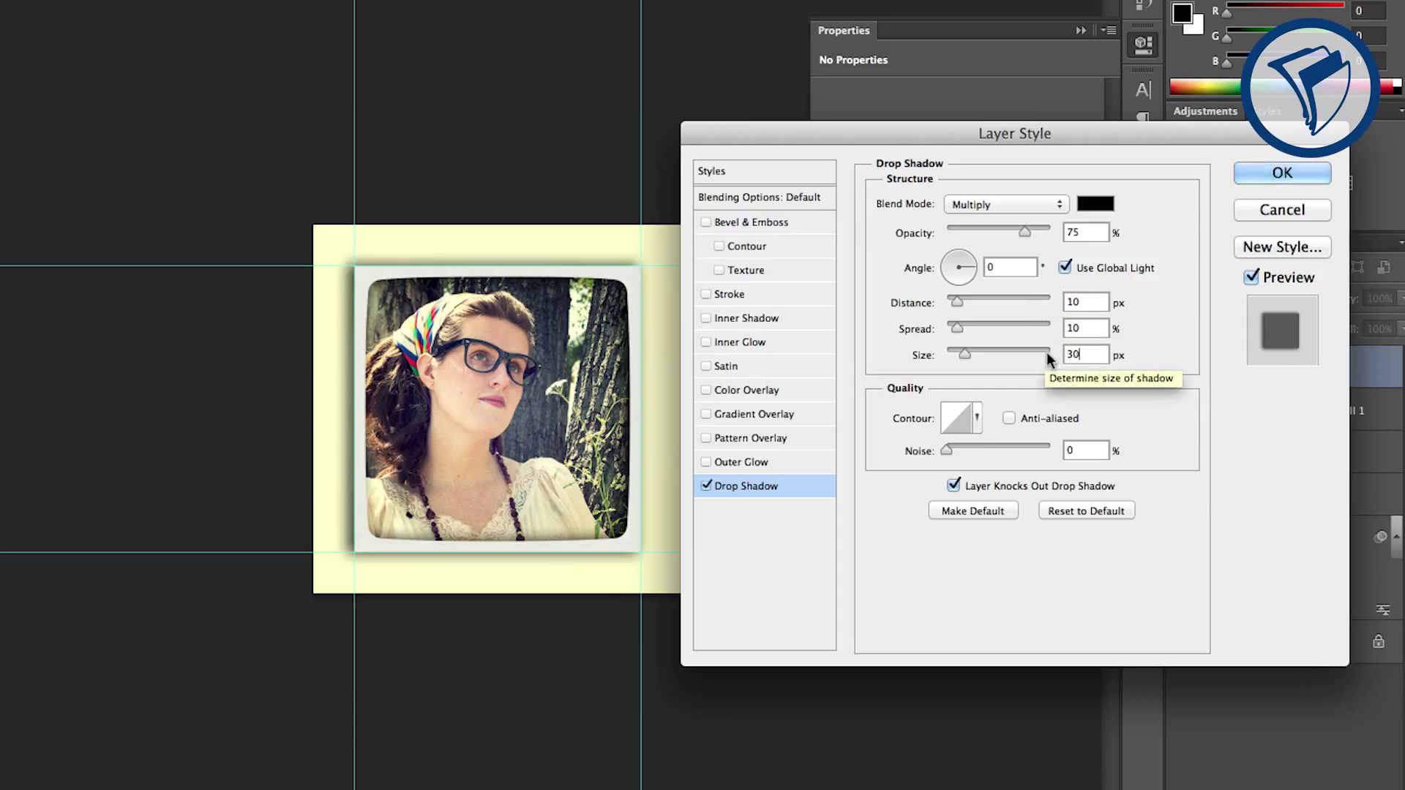
{"action": "left_click", "coordinate": [1260, 168]}
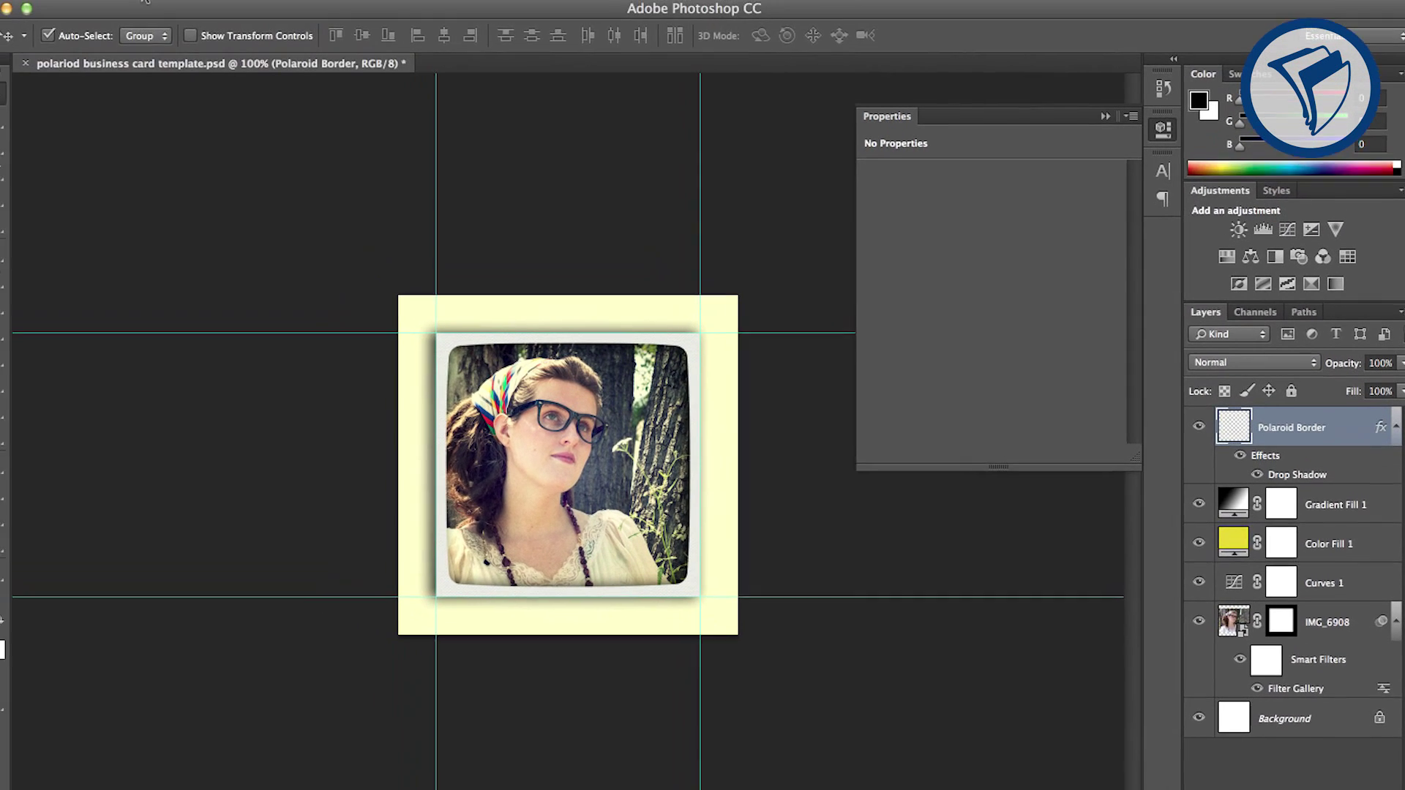
Save the card as a JPEG copy at maximum quality 12.
{"action": "left_click", "coordinate": [152, 10]}
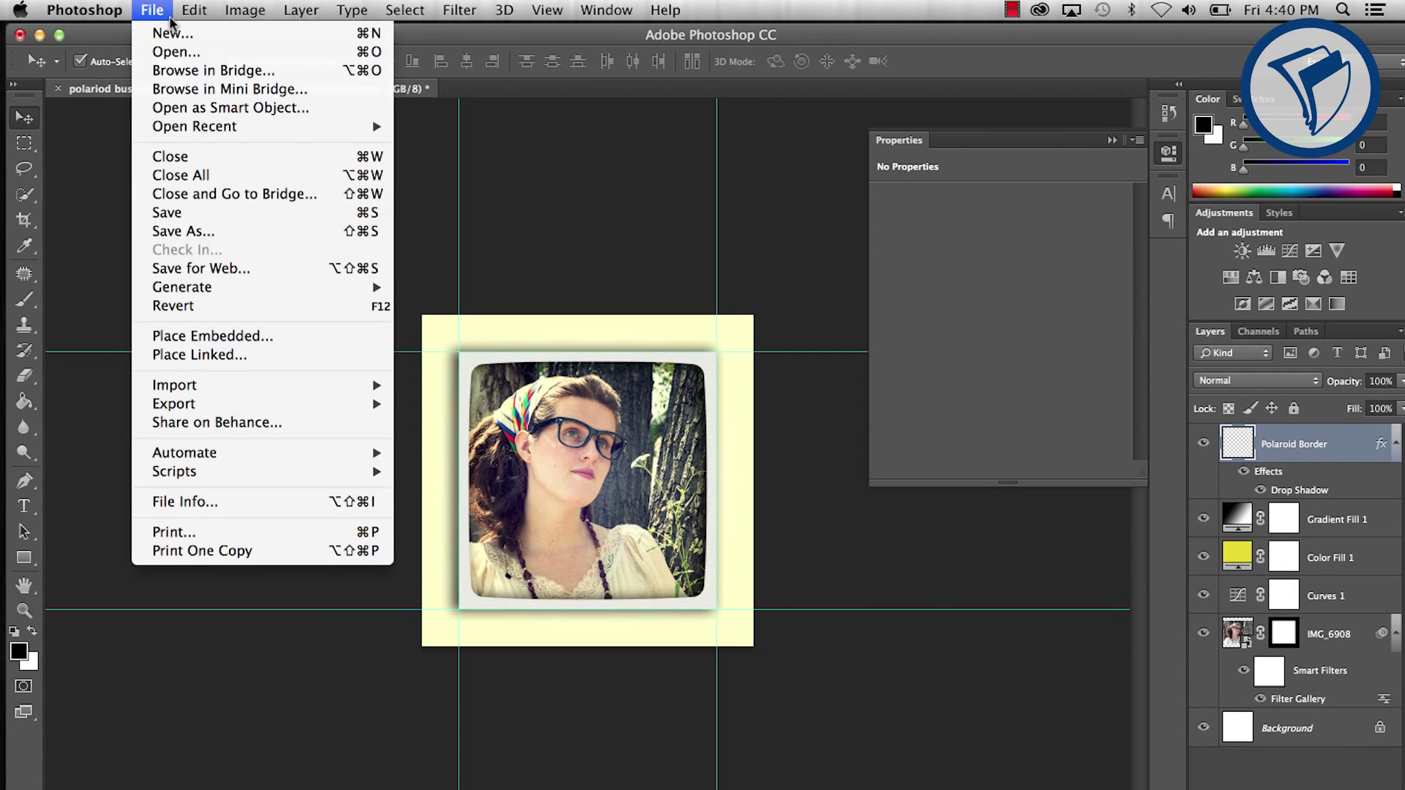
{"action": "left_click", "coordinate": [184, 232]}
{"action": "left_click", "coordinate": [613, 456]}
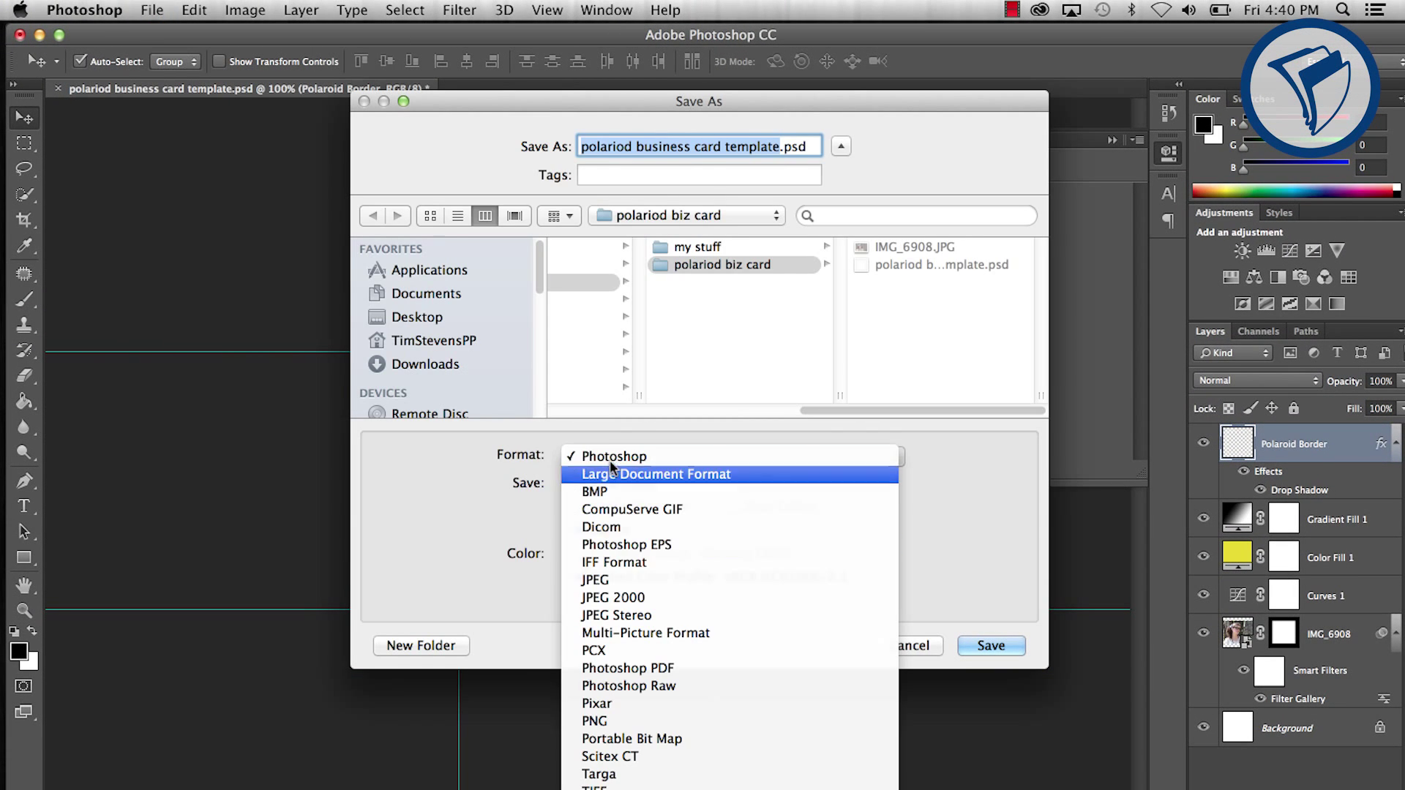
{"action": "left_click", "coordinate": [623, 580]}
{"action": "left_click", "coordinate": [981, 646]}
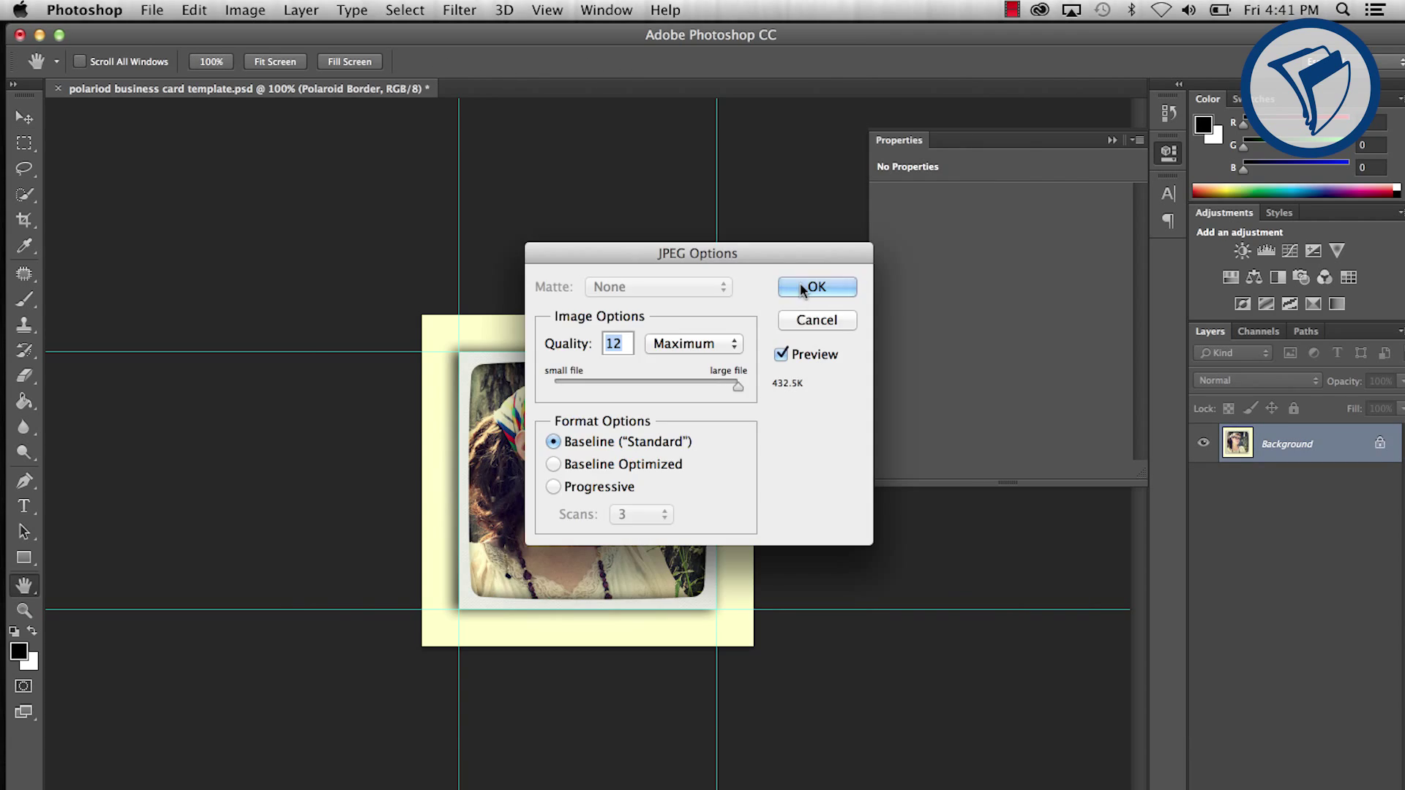
{"action": "left_click", "coordinate": [805, 282]}
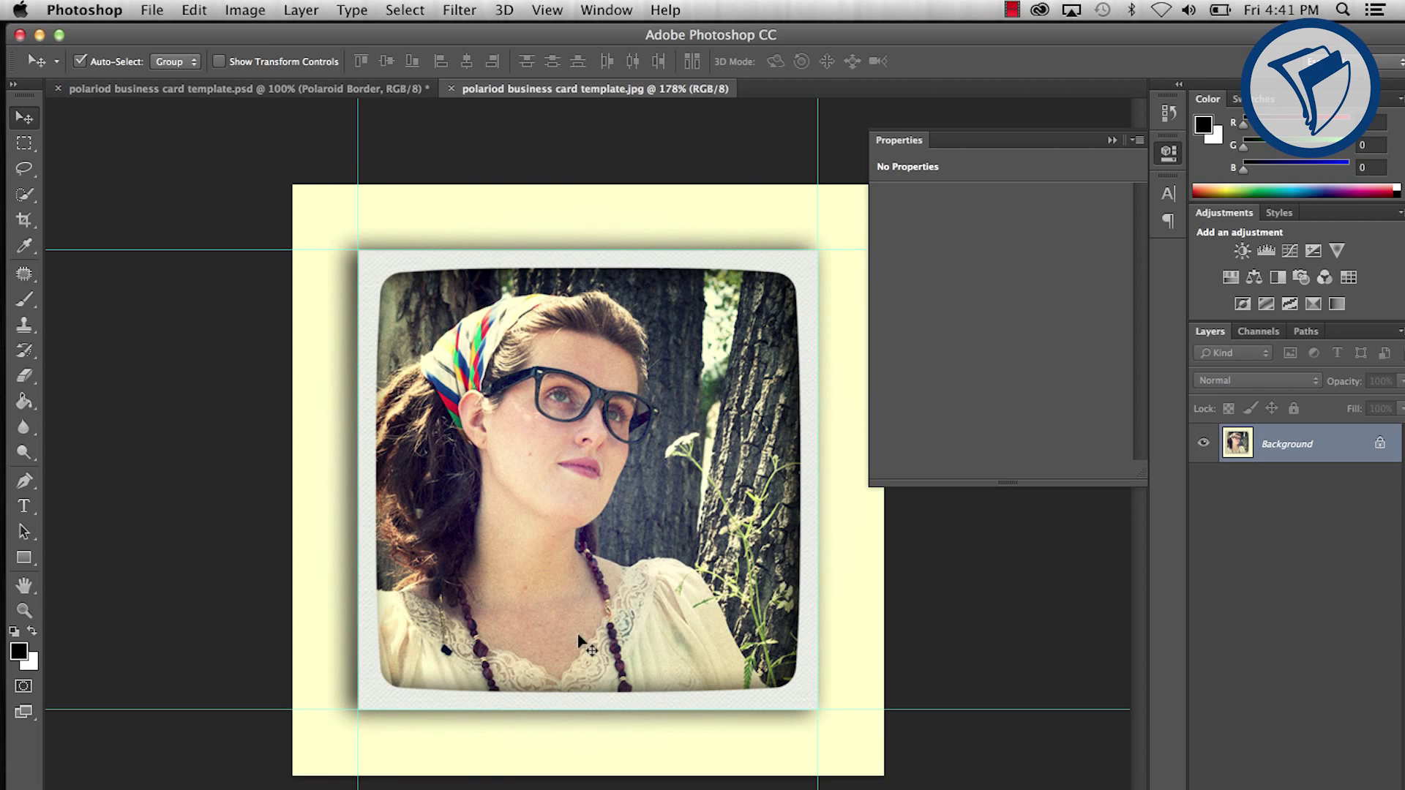
Switch the JPEG copy's image mode to CMYK Color, accepting the conversion warning.
{"action": "left_click", "coordinate": [249, 10]}
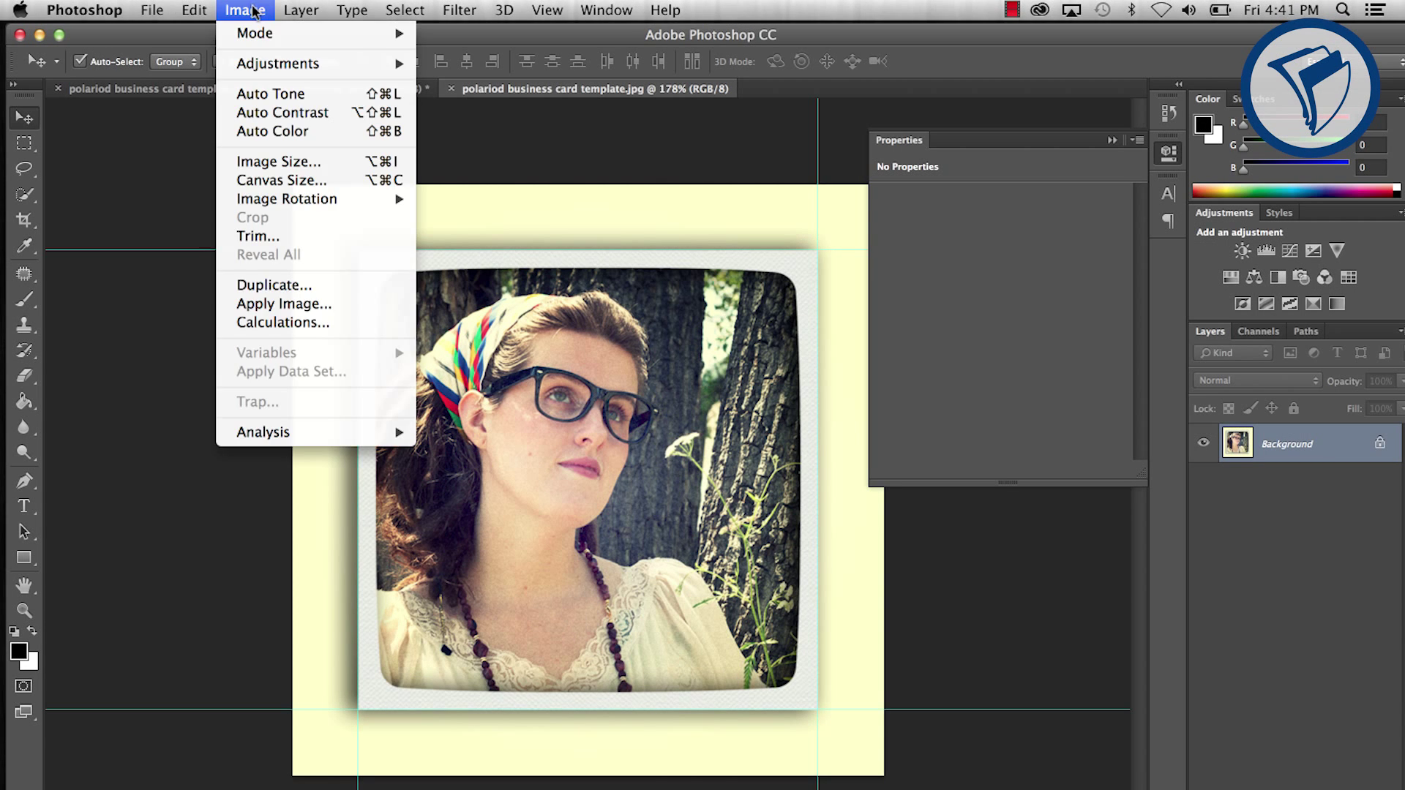
{"action": "mouse_move", "coordinate": [256, 33]}
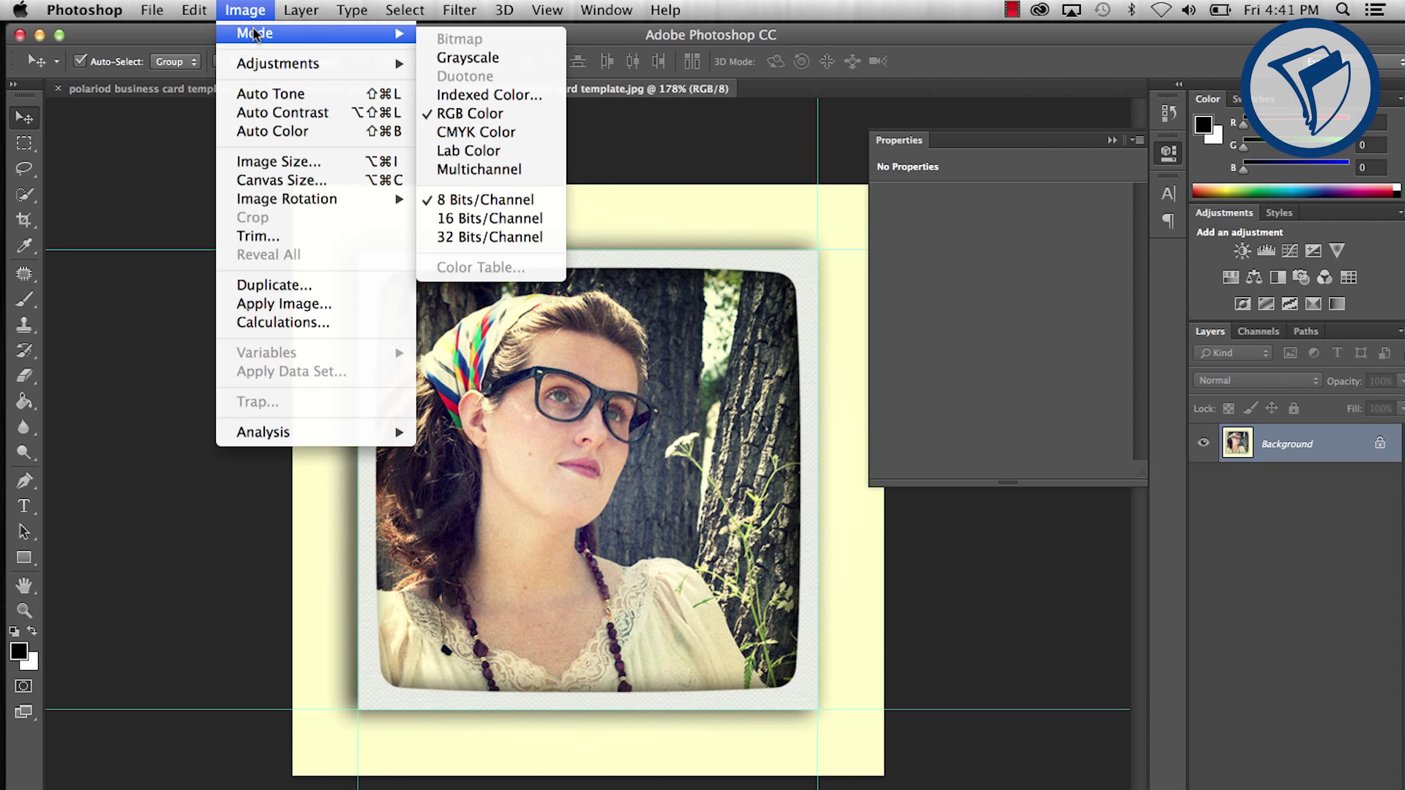
{"action": "left_click", "coordinate": [450, 139]}
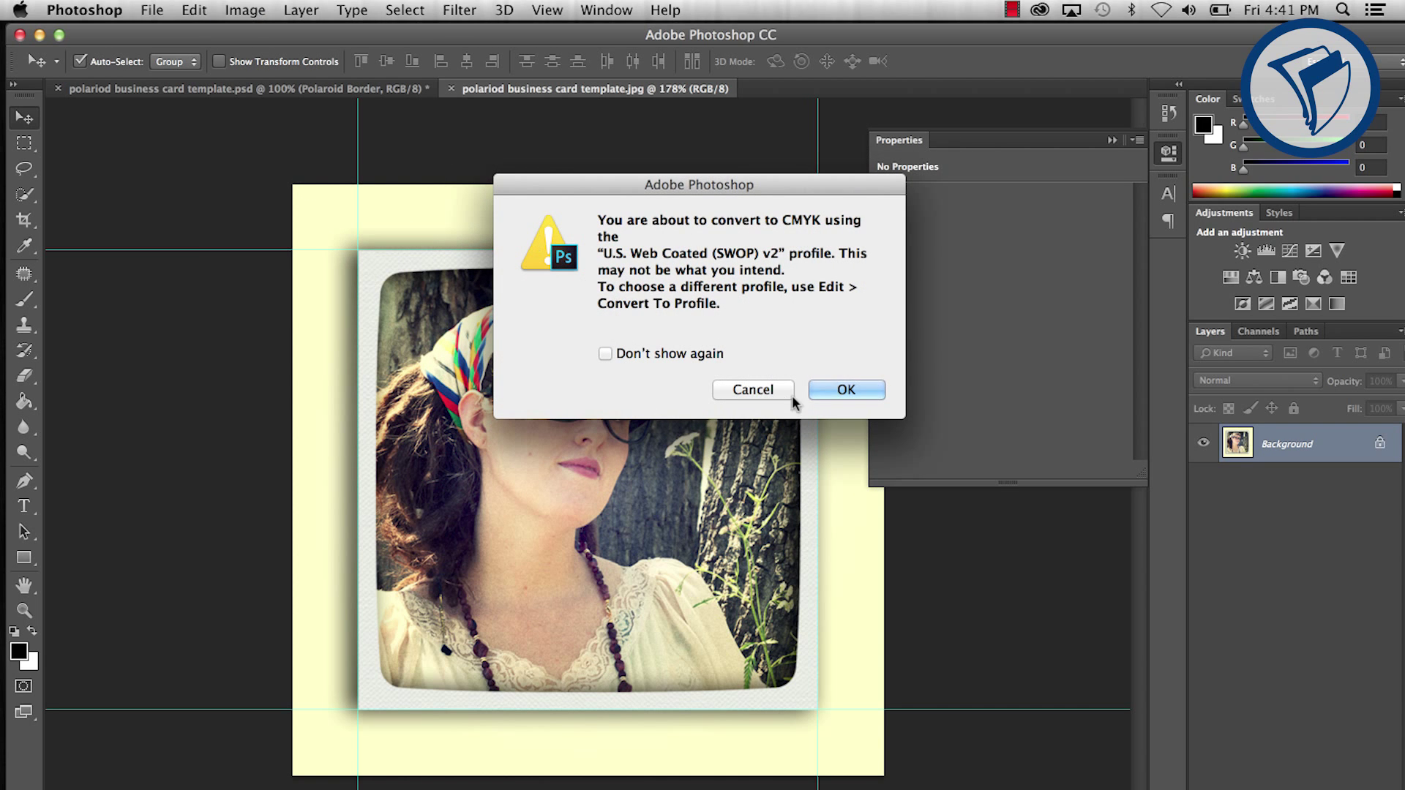
{"action": "left_click", "coordinate": [841, 400]}
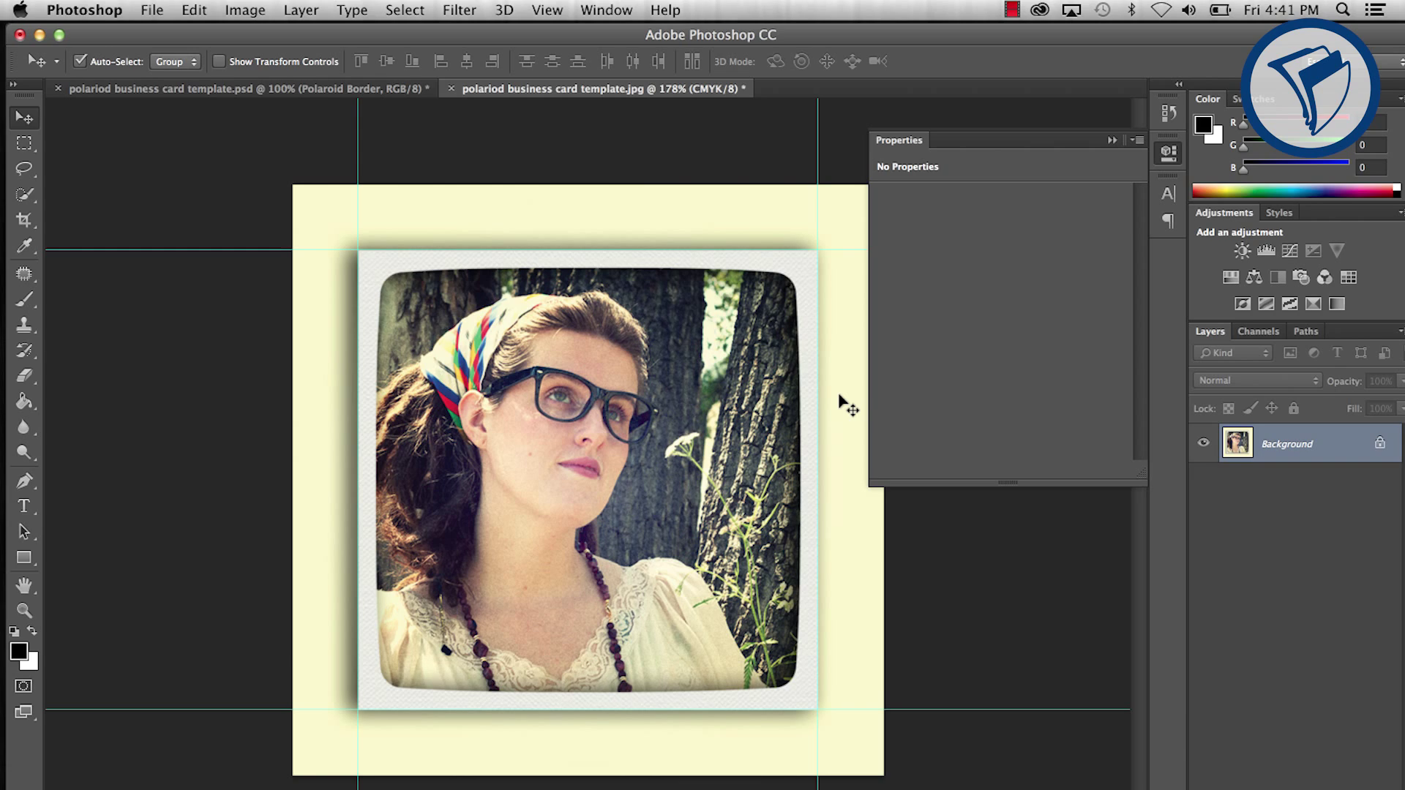